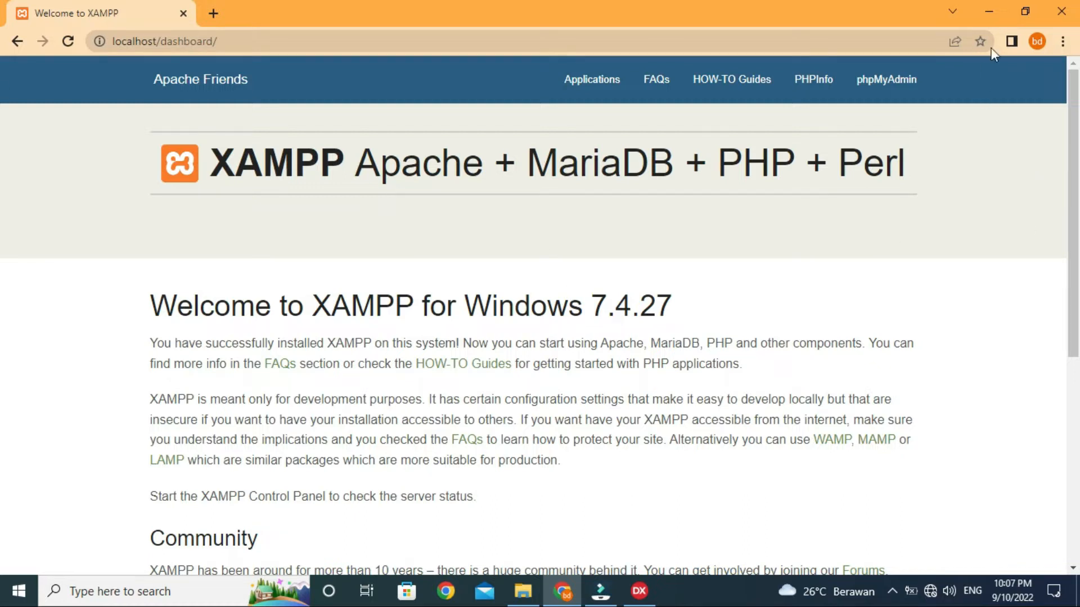
Step: Minimize the browser showing the XAMPP welcome page to reveal the Windows desktop
click(990, 11)
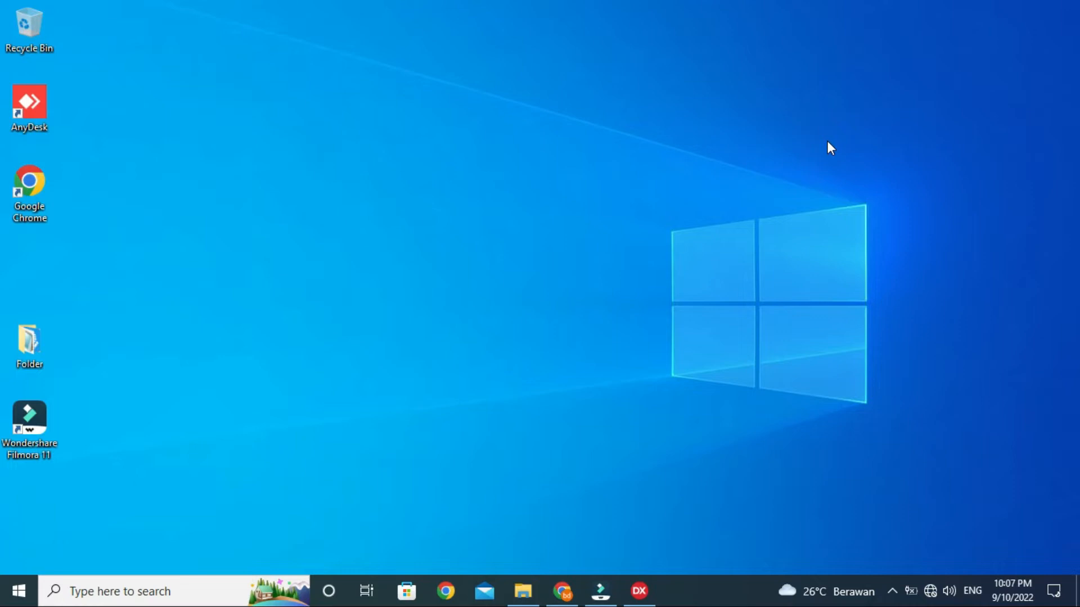
Step: Browse to D:\software pendukung\Navicat Premium v11.0.8\Navicat Premium v11.0.8 and launch setup
click(523, 591)
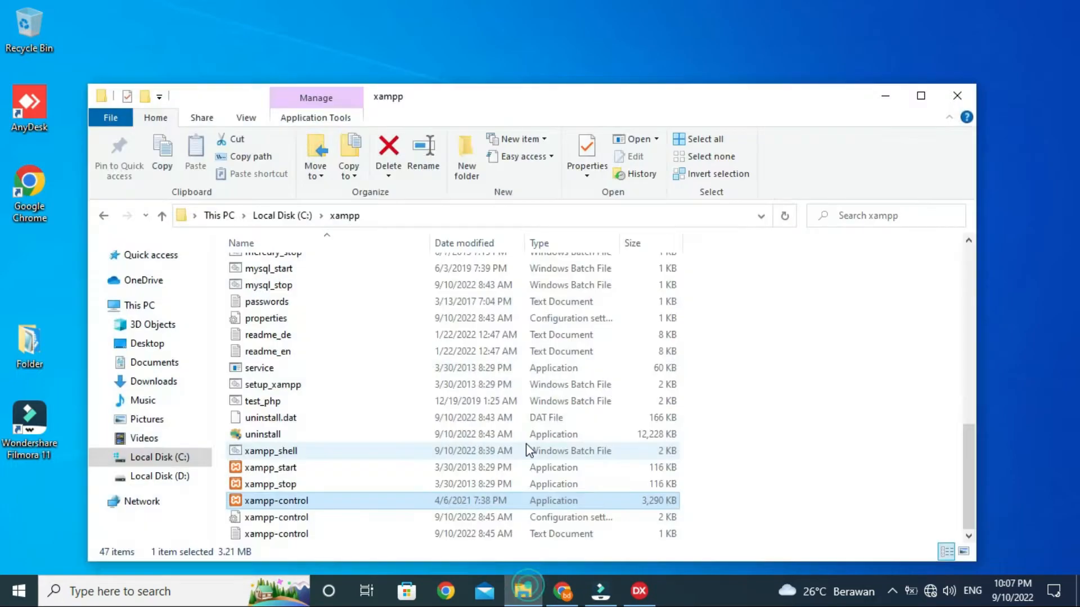
click(176, 476)
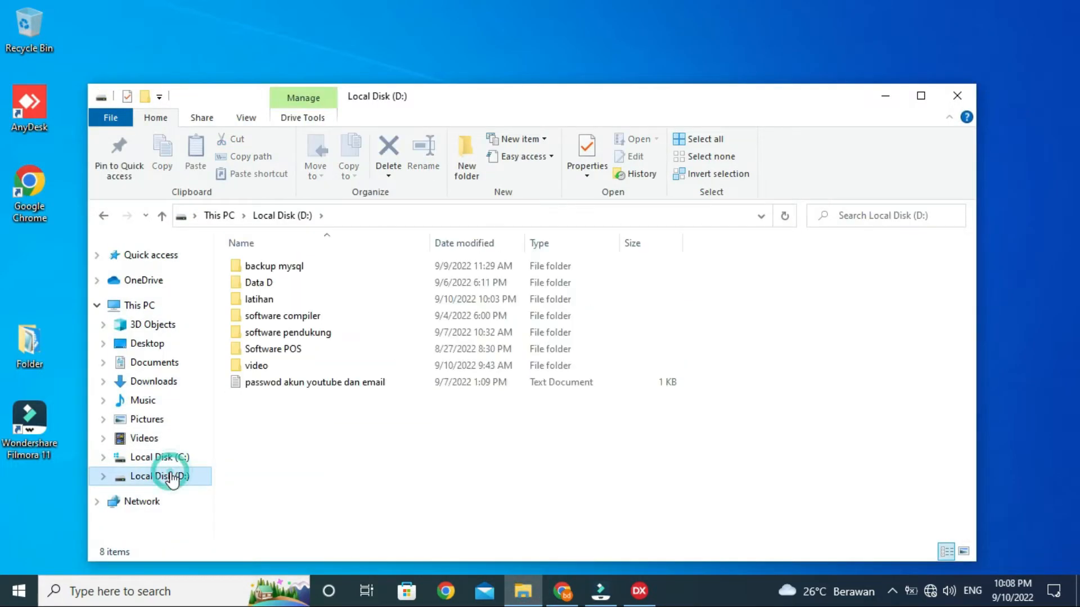
double_click(282, 333)
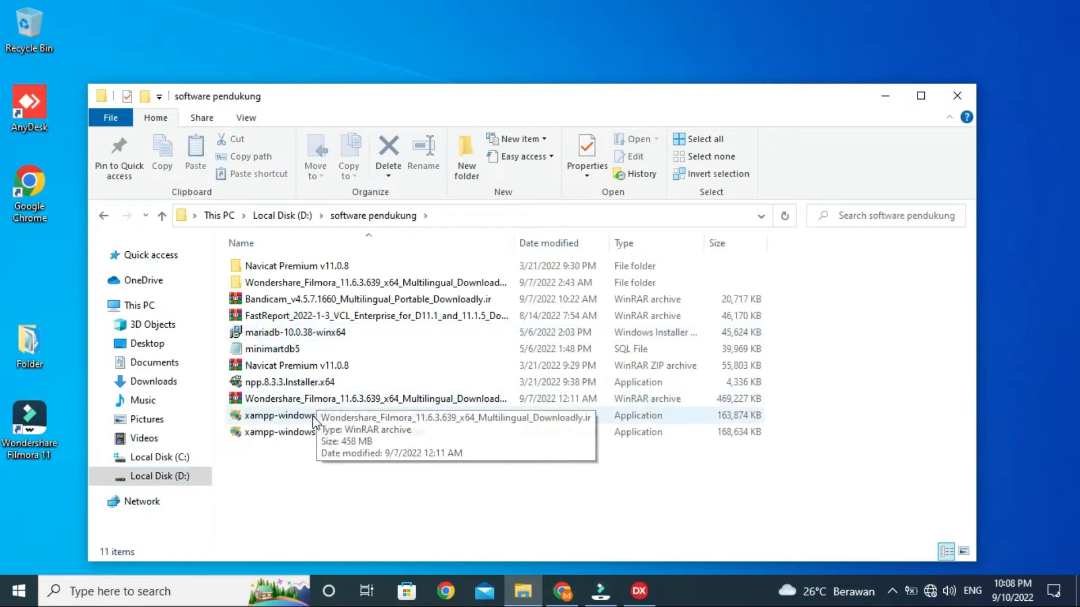
drag(348, 111, 437, 92)
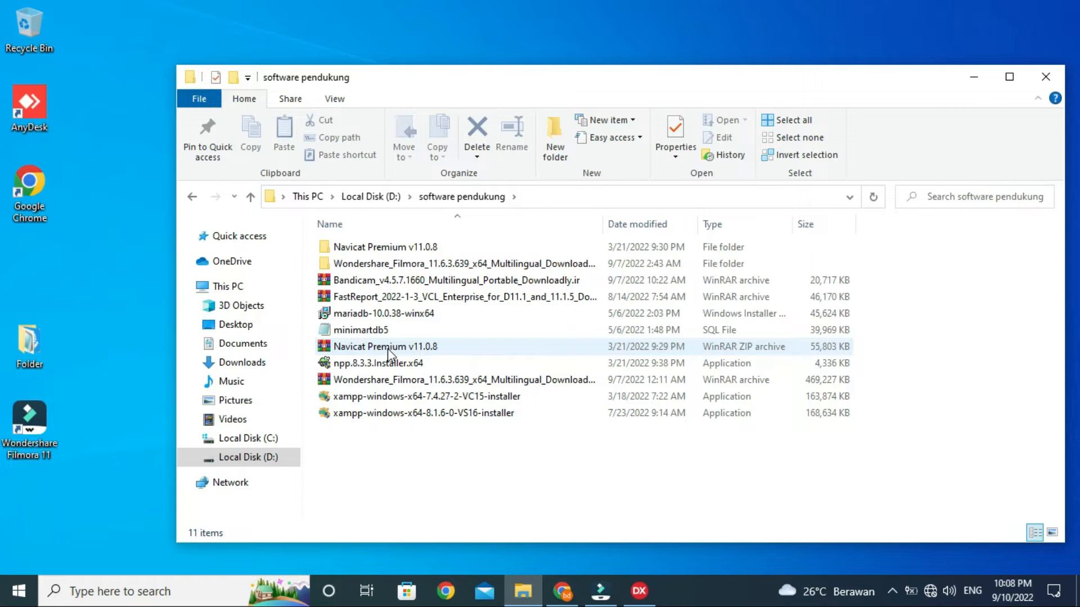
double_click(394, 248)
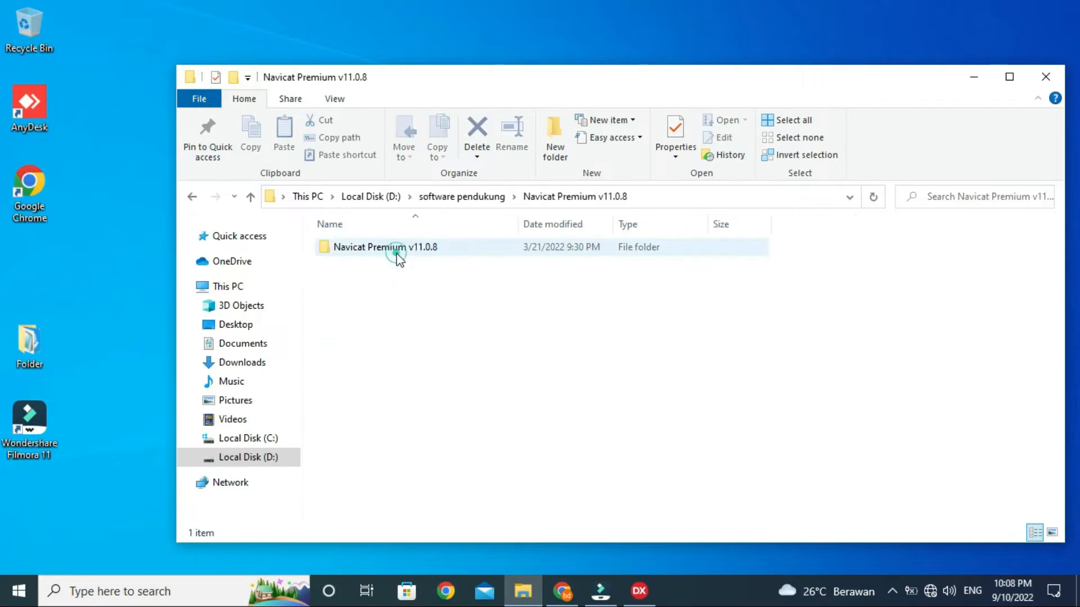
double_click(396, 253)
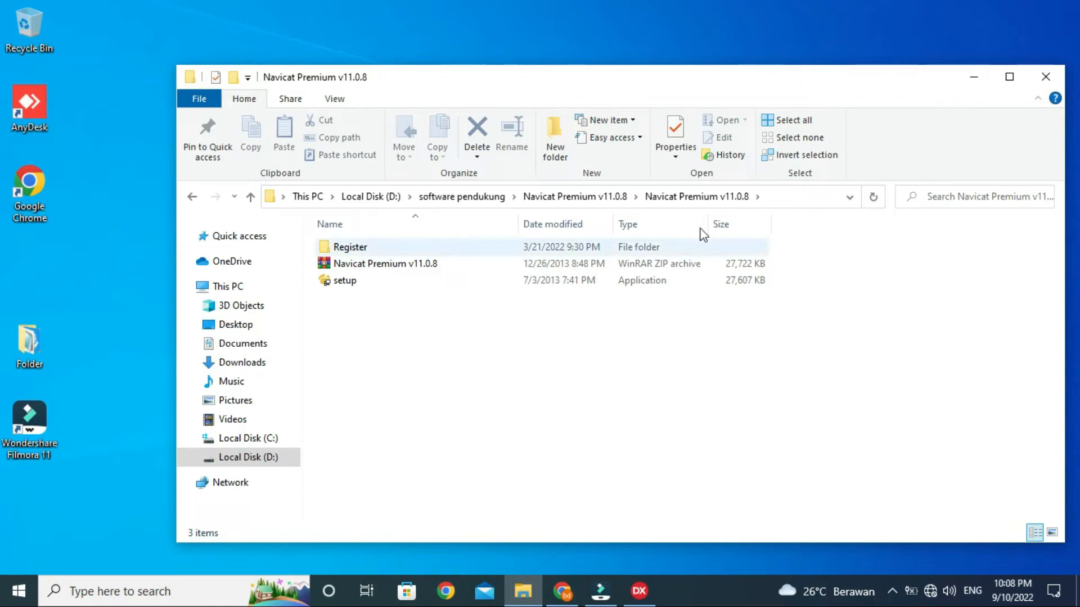
drag(622, 77, 667, 102)
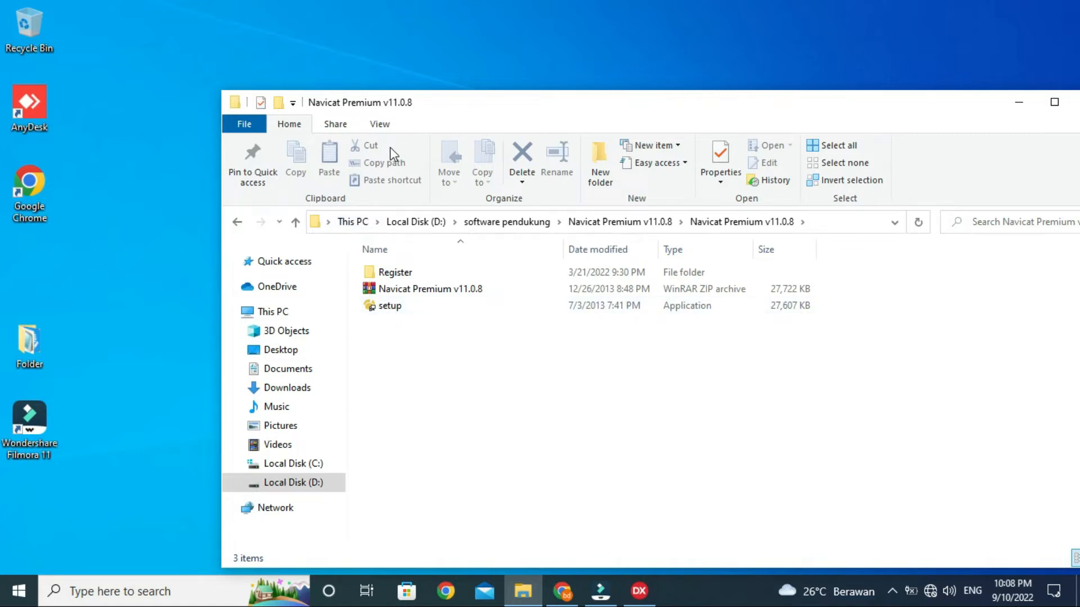
double_click(400, 311)
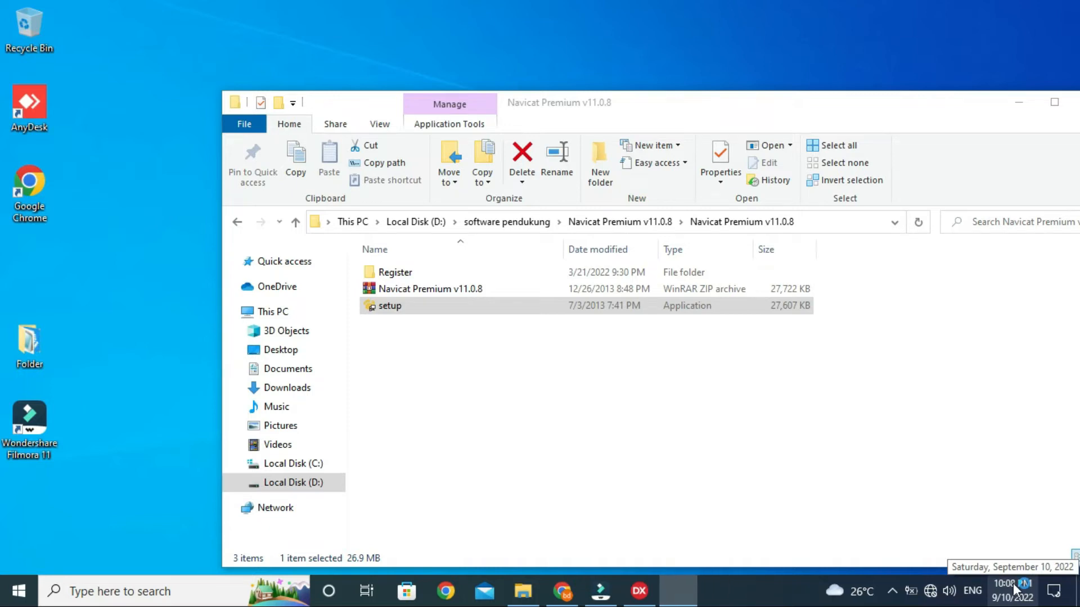
drag(958, 103, 879, 91)
Step: Accept the Navicat license and confirm installing into the existing default folder
click(936, 90)
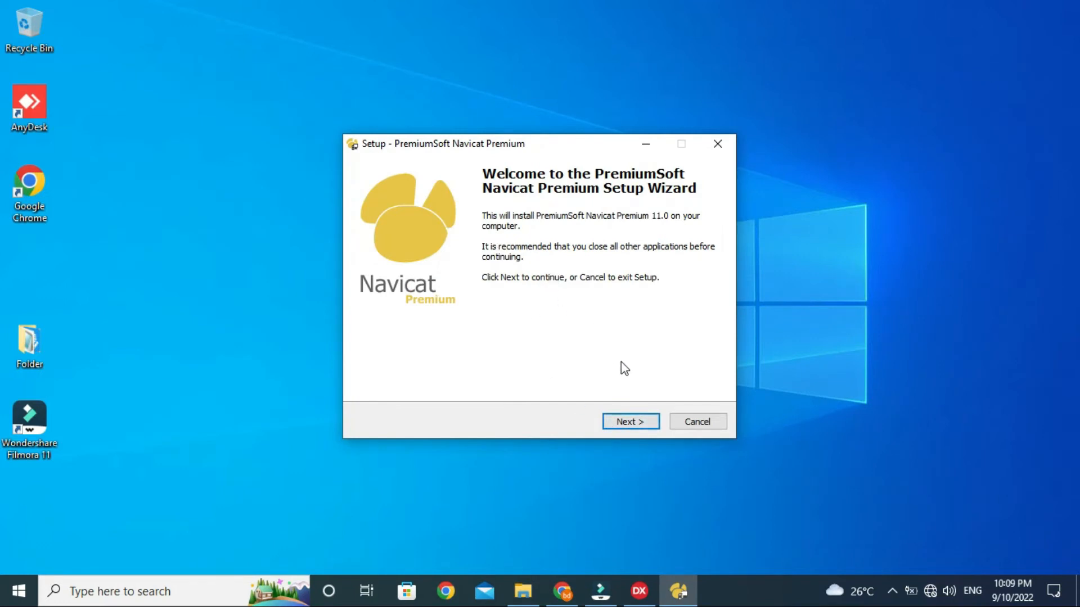
click(631, 422)
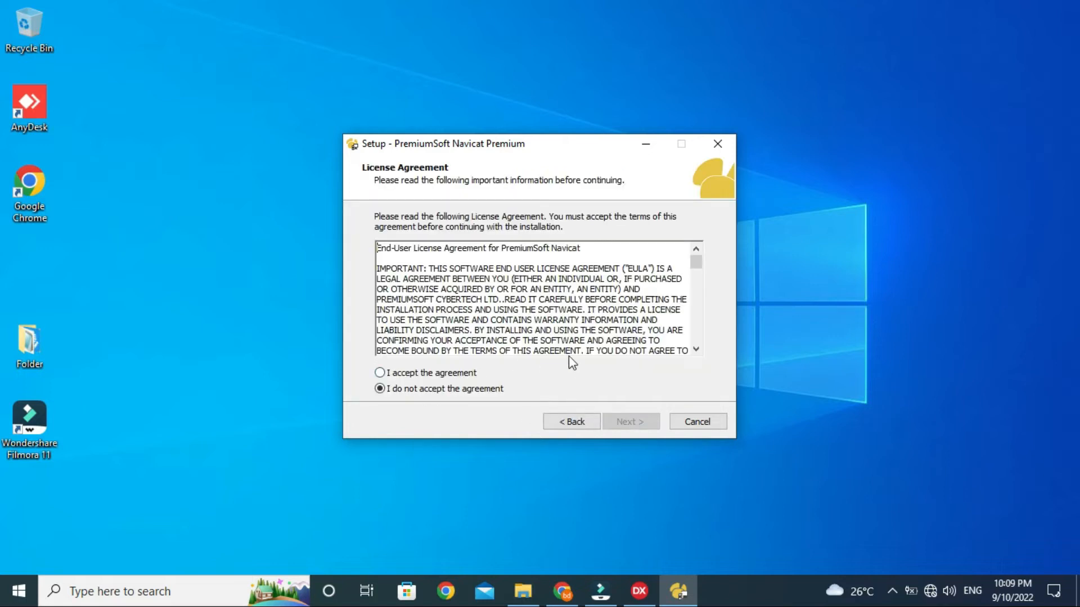
click(381, 374)
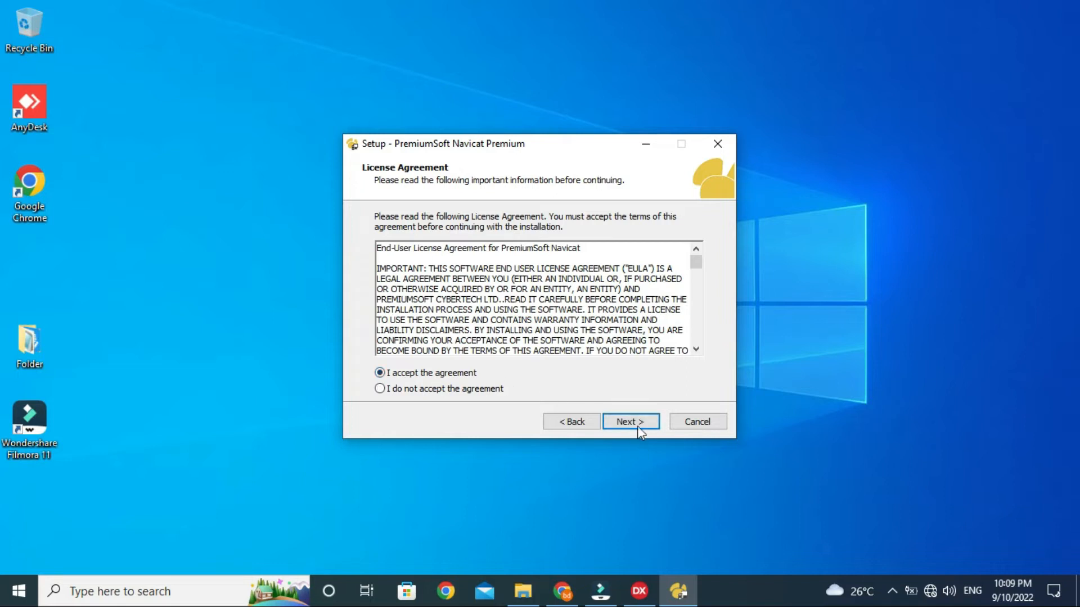
click(636, 426)
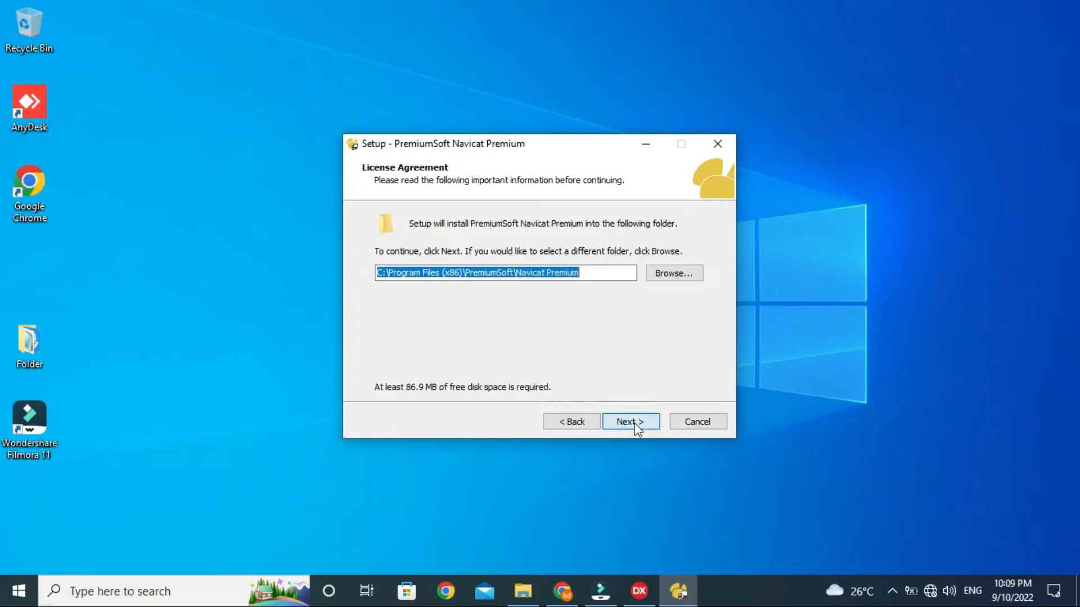
click(625, 425)
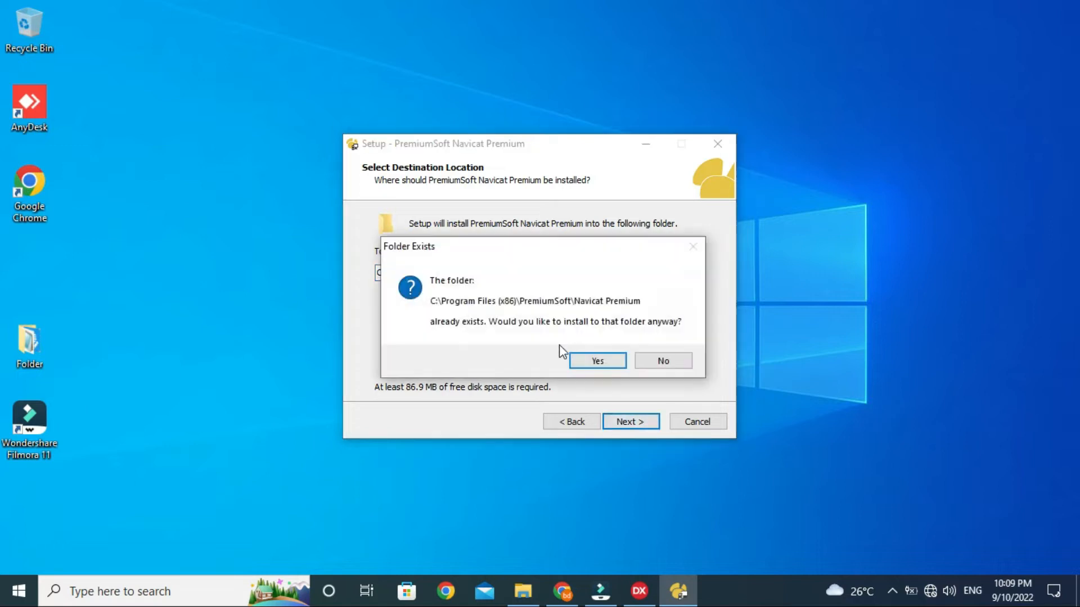
click(588, 356)
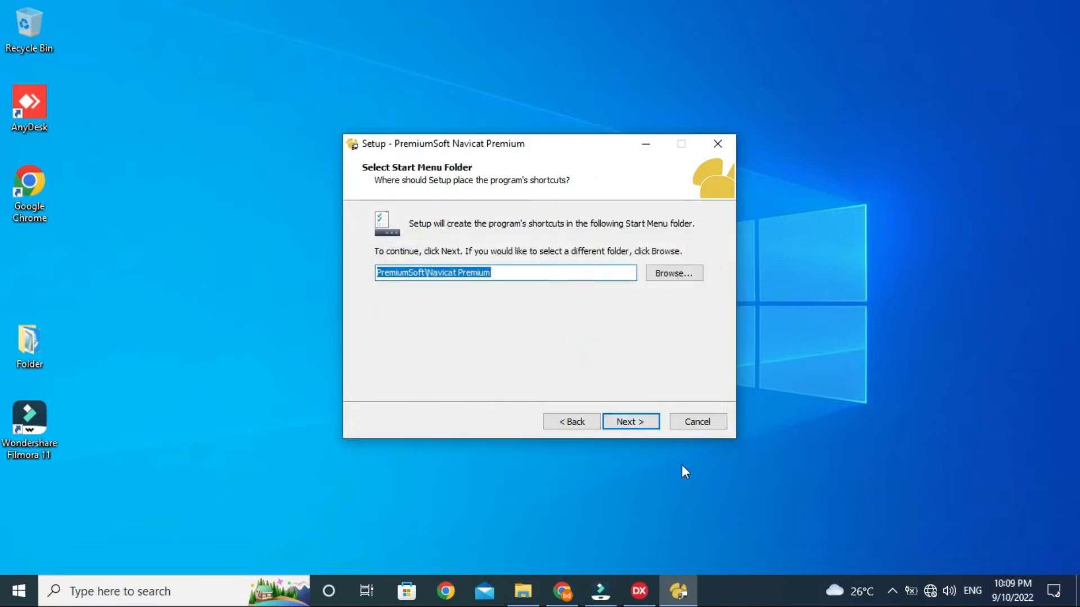
Step: Keep the default Start menu folder and desktop icon, install, finish, and dismiss the registration prompt
click(630, 426)
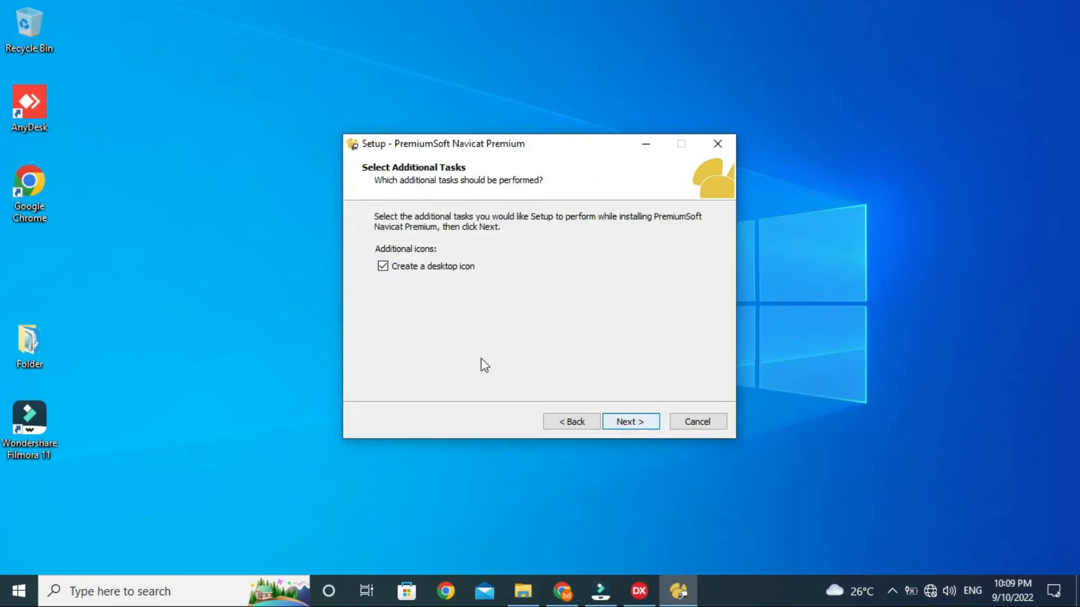
click(627, 426)
click(629, 423)
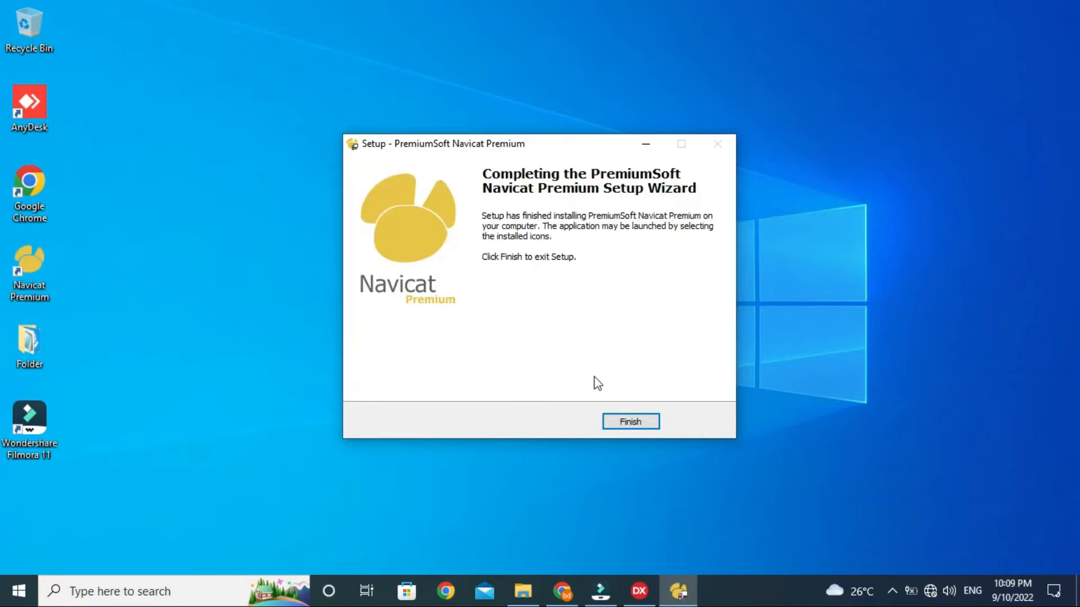
click(641, 421)
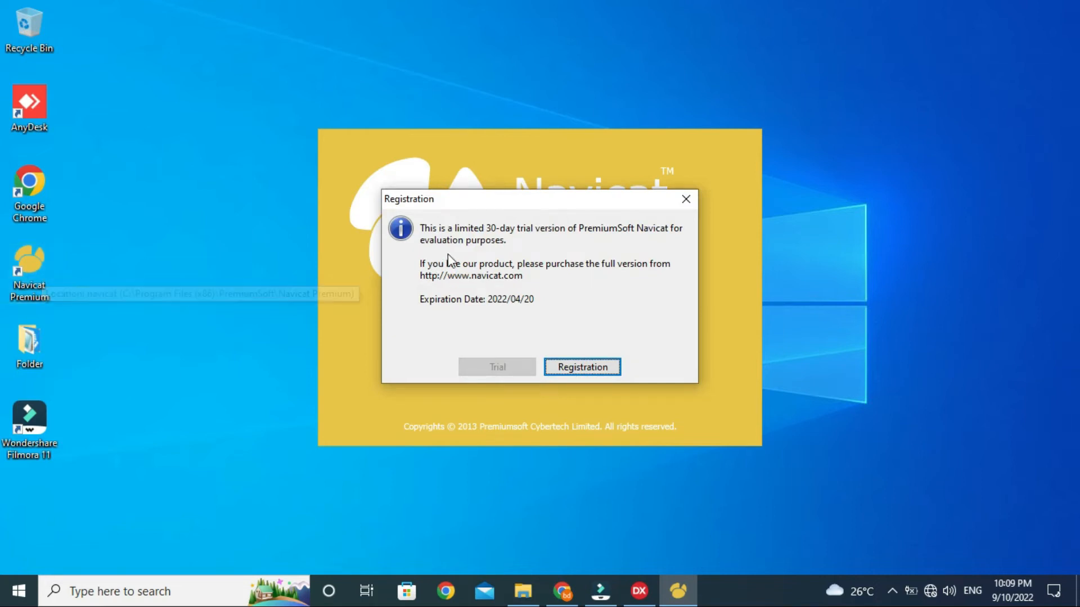
click(687, 202)
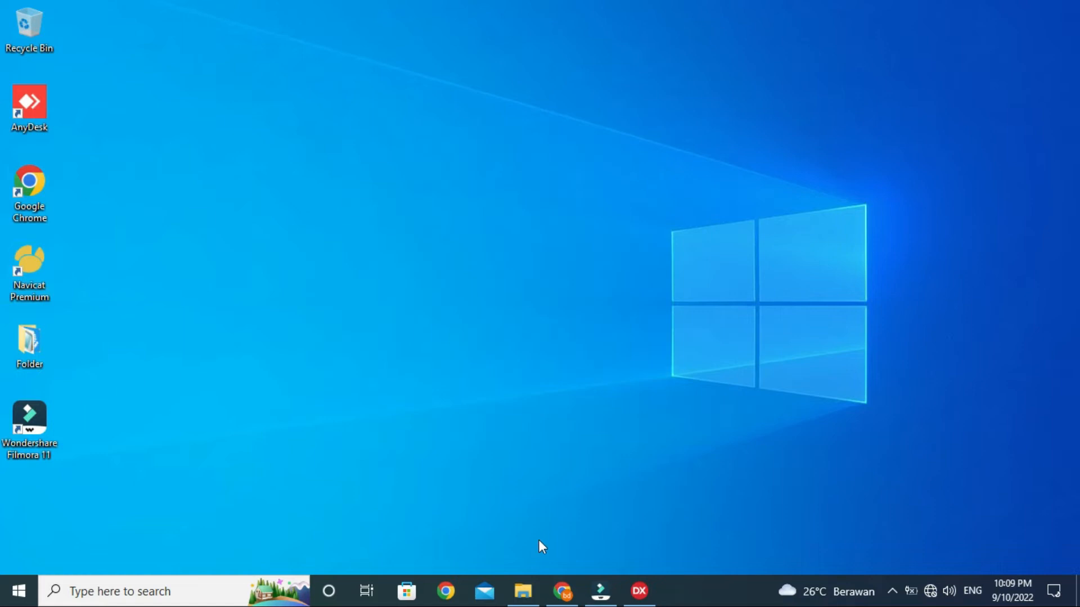
Step: Run the Reg (1) tool from the Navicat Register folder
click(528, 603)
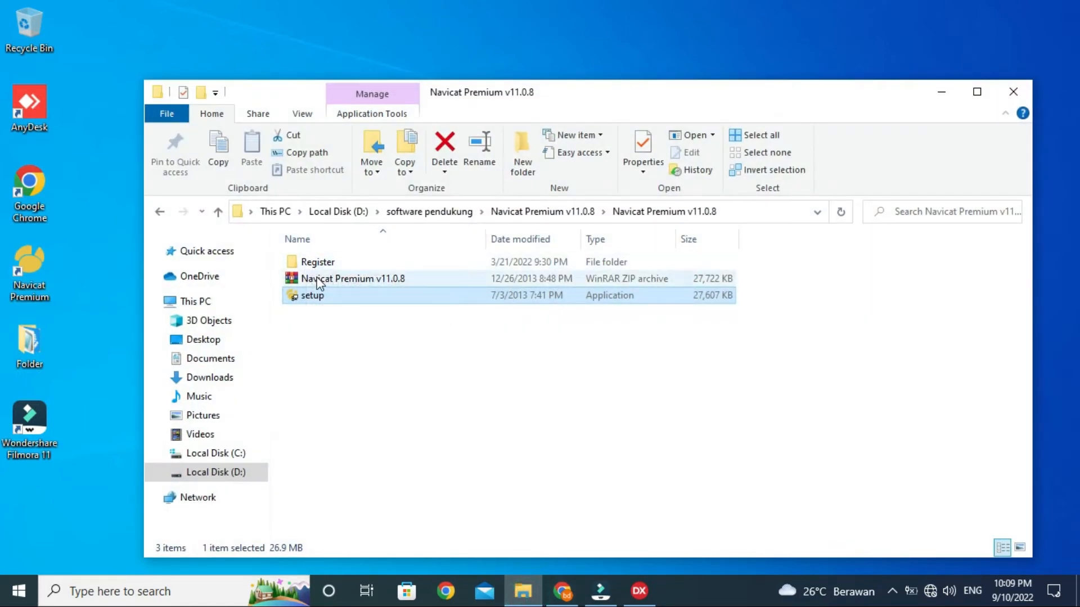
double_click(308, 262)
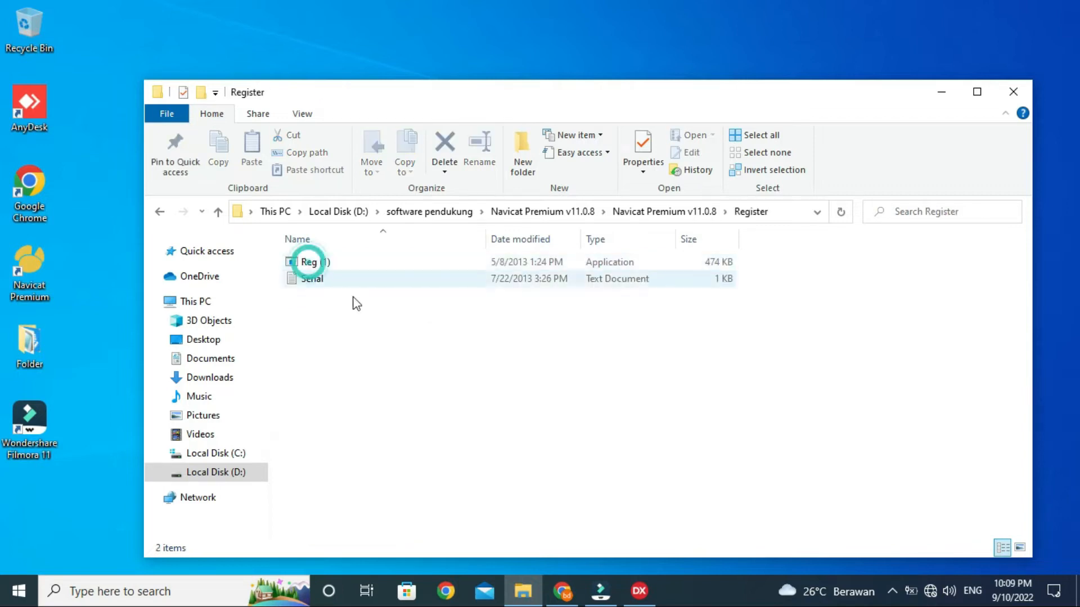
click(347, 334)
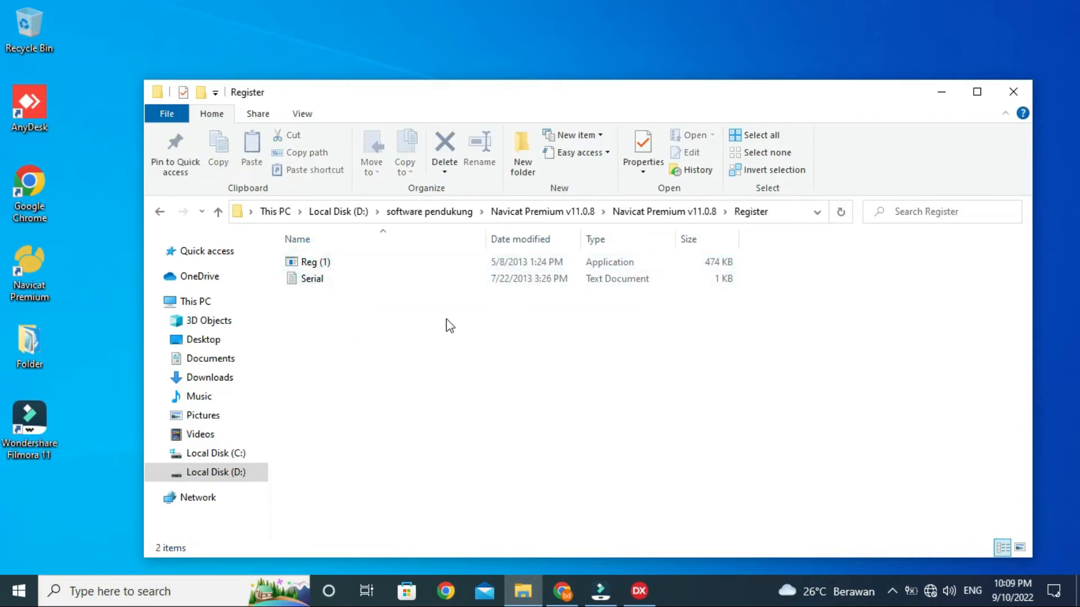
double_click(314, 267)
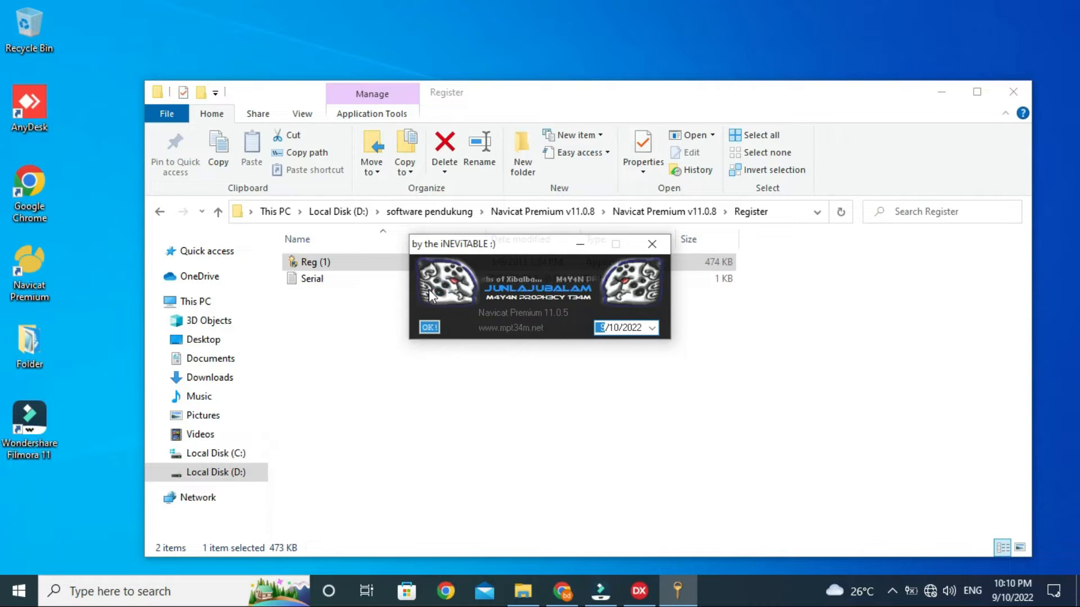
Step: Close Reg (1) and Explorer, then start Navicat Premium from its desktop icon
click(651, 250)
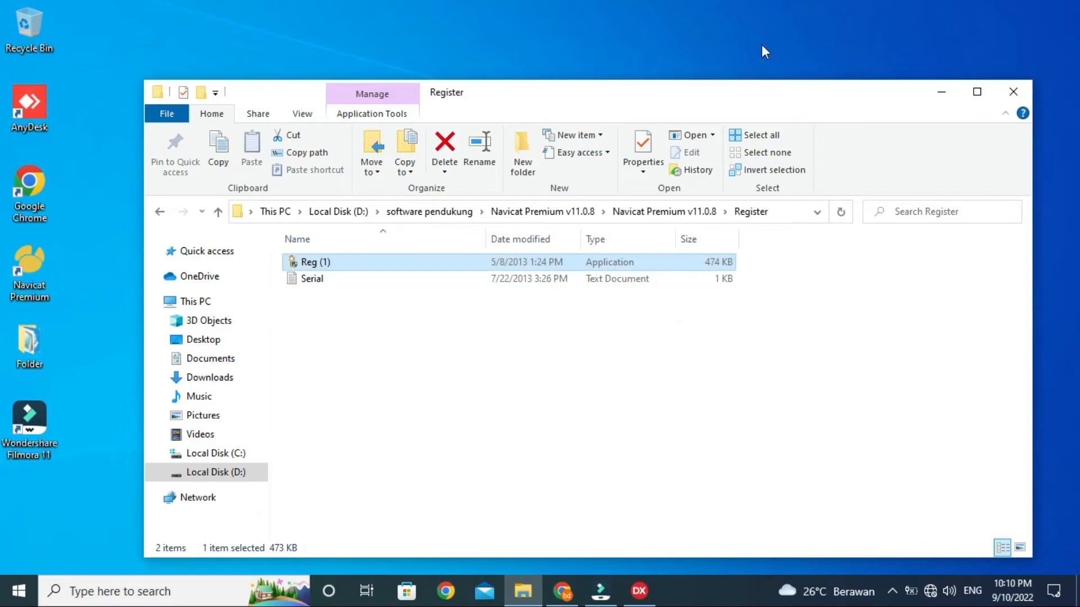
click(1013, 92)
double_click(29, 270)
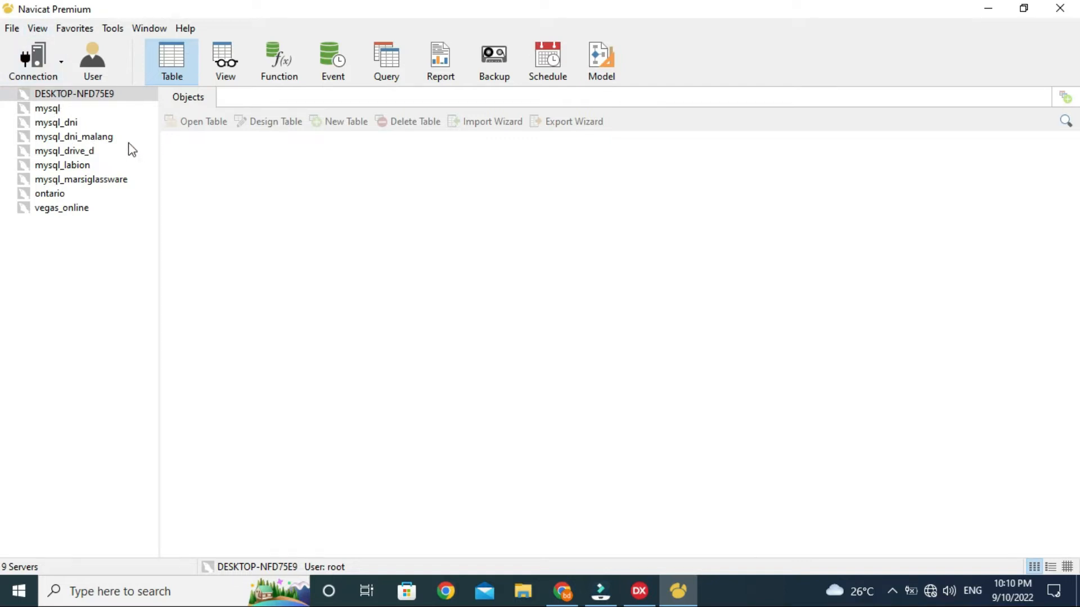
Step: Show the Connection dropdown listing MySQL, PostgreSQL, Oracle, SQLite and SQL Server
click(52, 72)
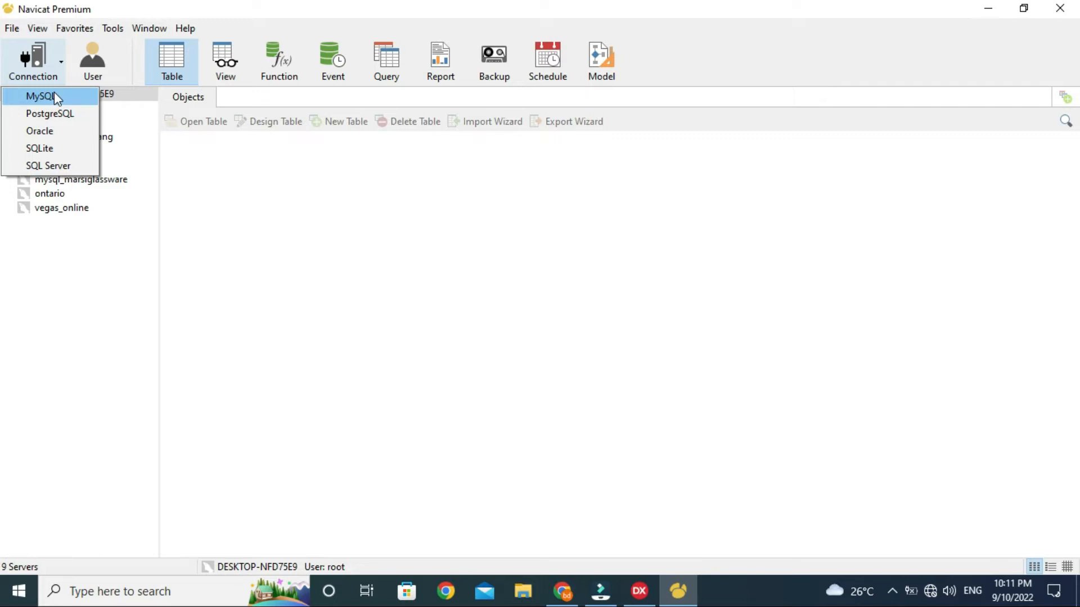
Step: Start a new MySQL connection named 'Database Lokal' with password saving turned off
click(49, 98)
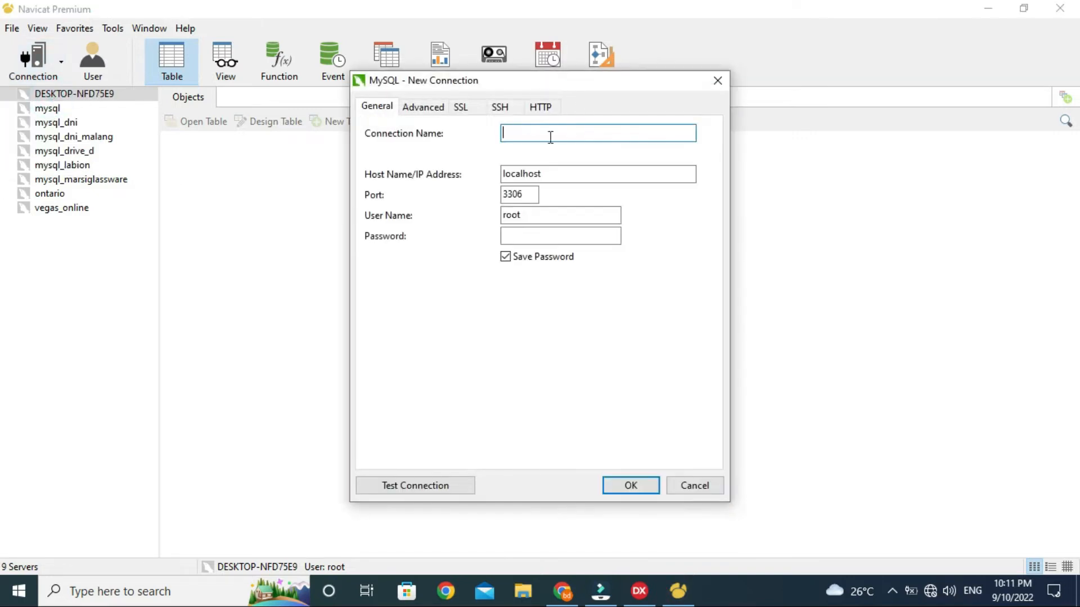
click(550, 138)
text(Database Lokal)
click(552, 173)
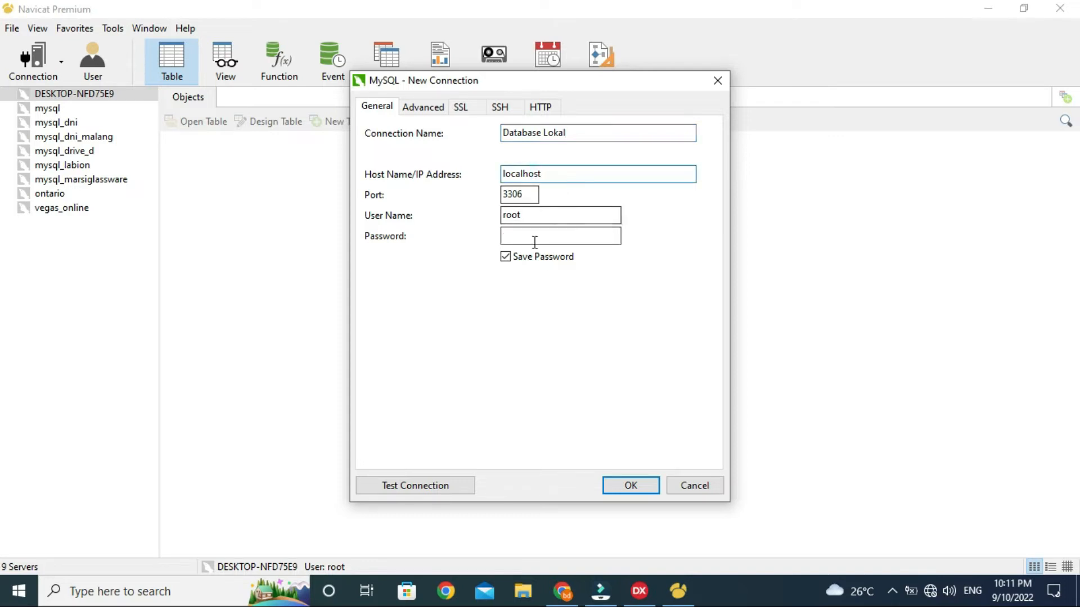
click(522, 237)
click(507, 255)
click(507, 255)
click(506, 237)
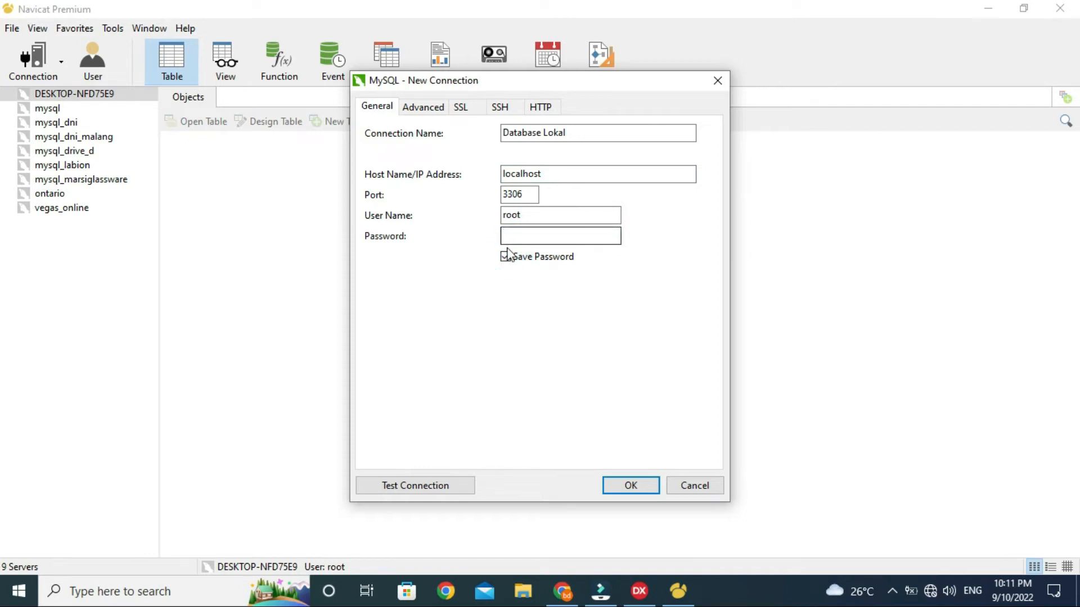
click(505, 256)
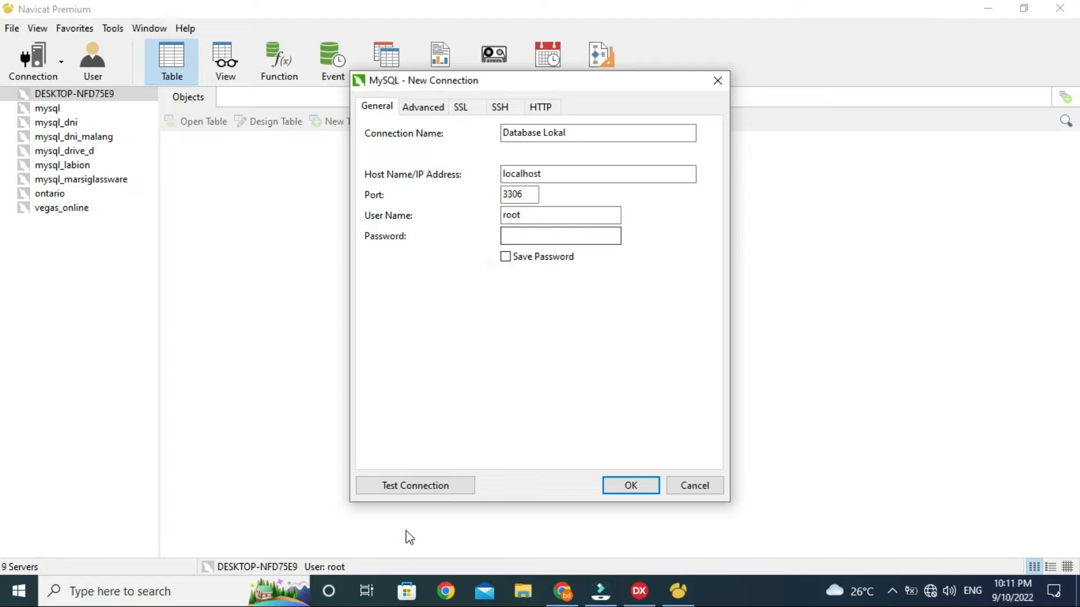
Step: Test the connection without and then with a password, dismissing both unknown host errors
click(414, 487)
click(537, 308)
click(534, 236)
text(root)
click(463, 485)
click(537, 310)
Step: Set the host to 127.0.0.1, clear the password, test successfully and save the connection
drag(550, 173, 426, 155)
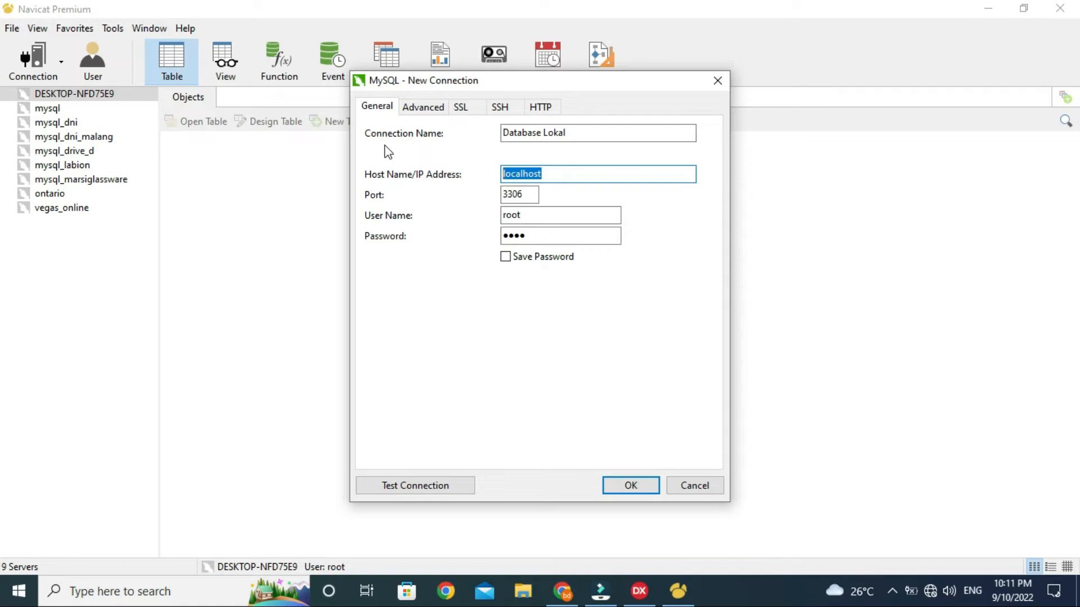
text(127.0.0.1)
drag(542, 237, 468, 231)
key(BackSpace)
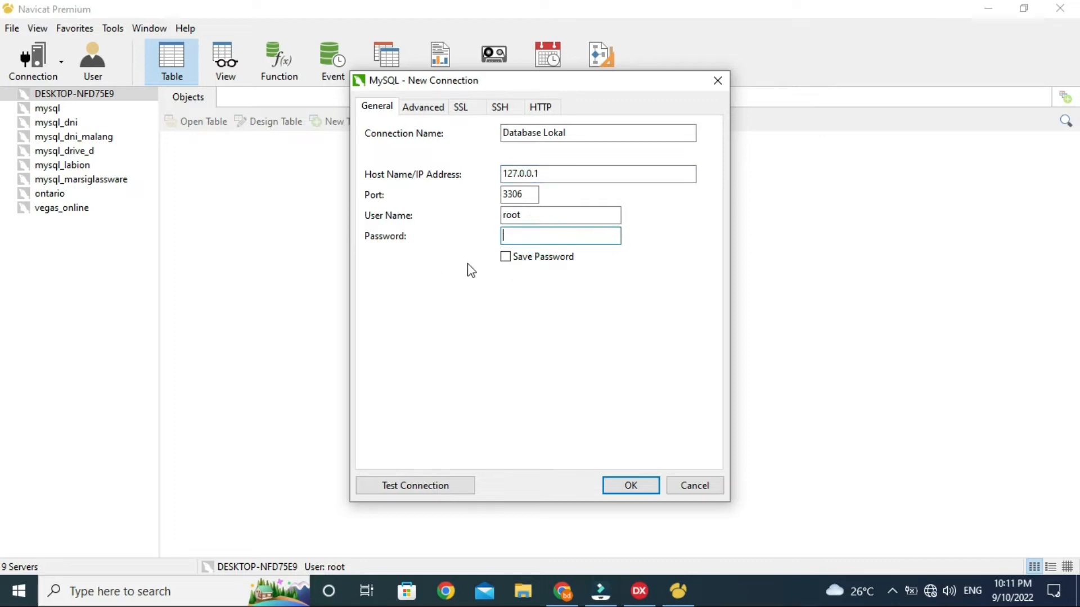
click(389, 496)
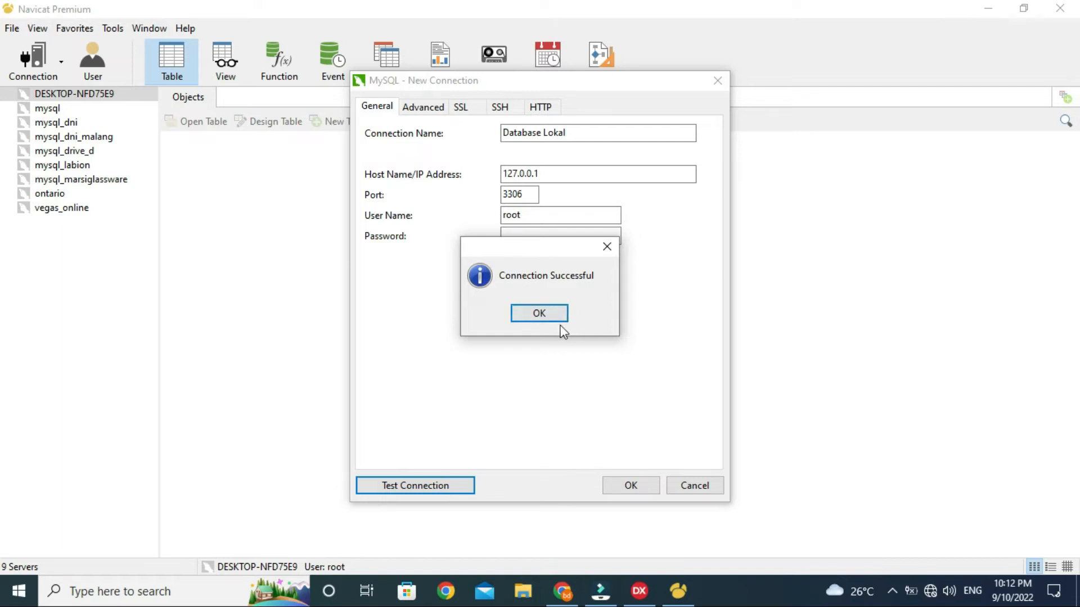
click(539, 314)
click(506, 256)
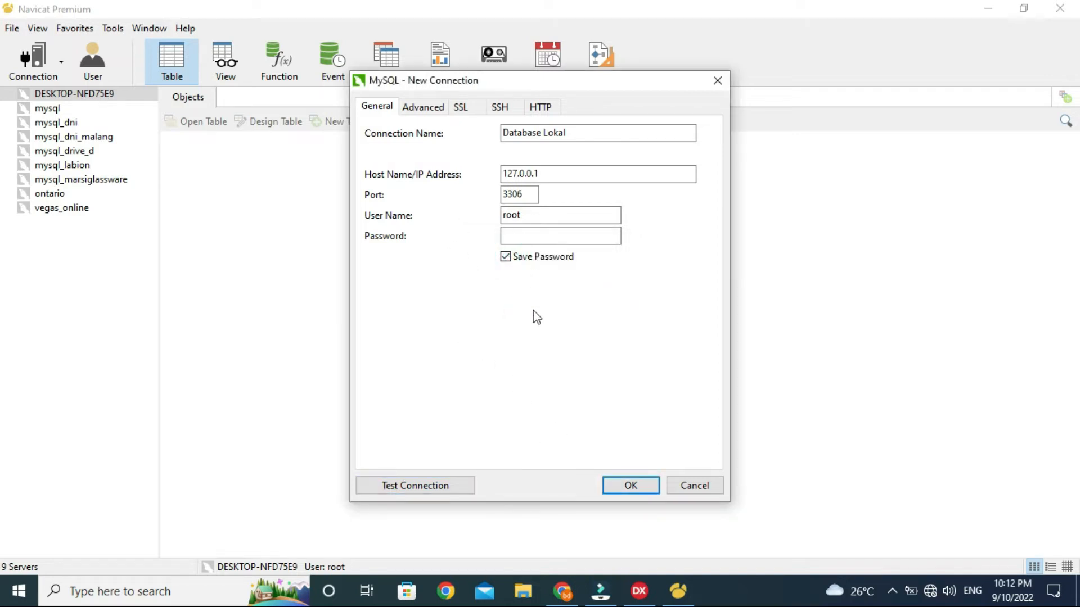
click(628, 486)
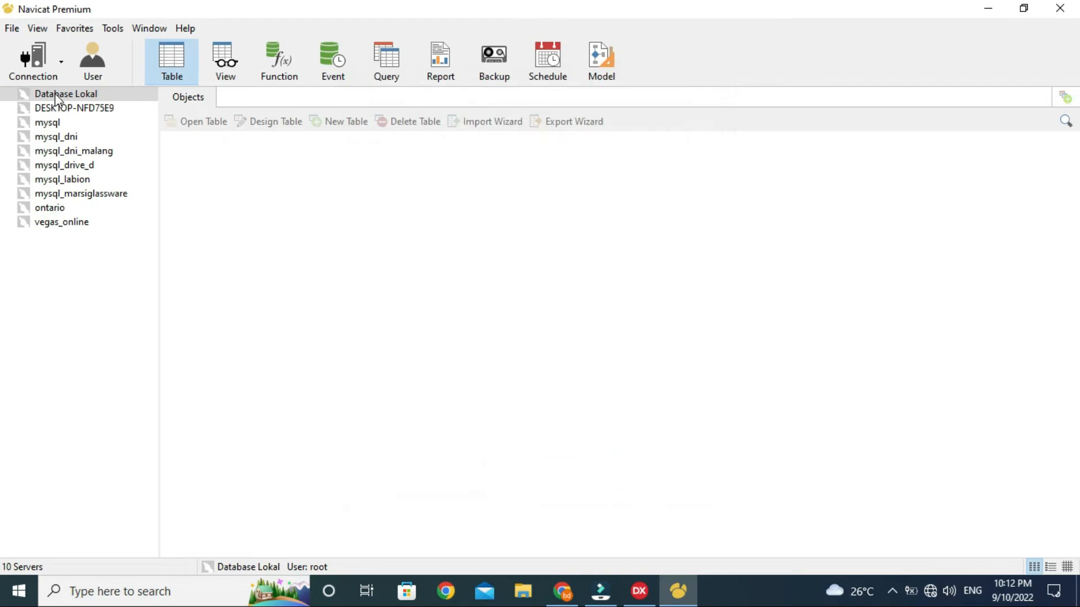
Step: Open Database Lokal to show its seven databases, then list its five MySQL user accounts
double_click(55, 95)
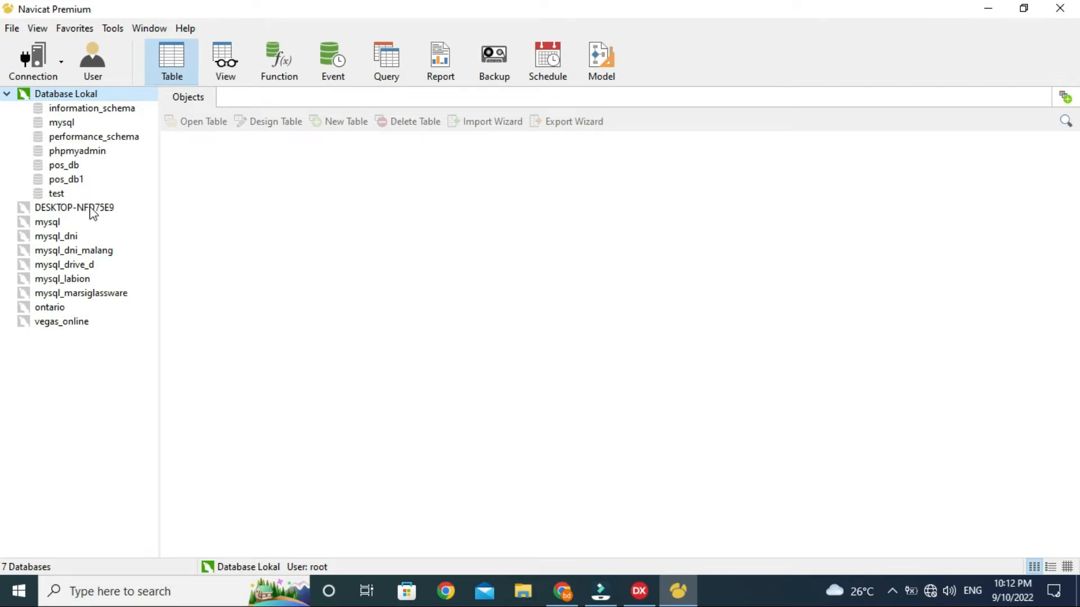
click(52, 66)
click(115, 36)
click(105, 58)
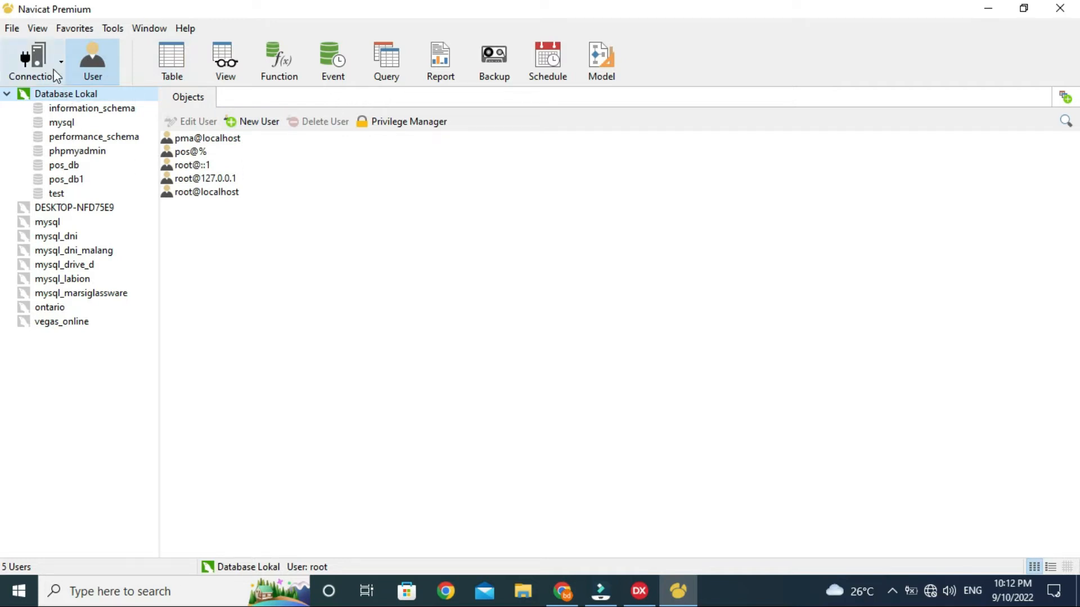
double_click(193, 165)
double_click(401, 208)
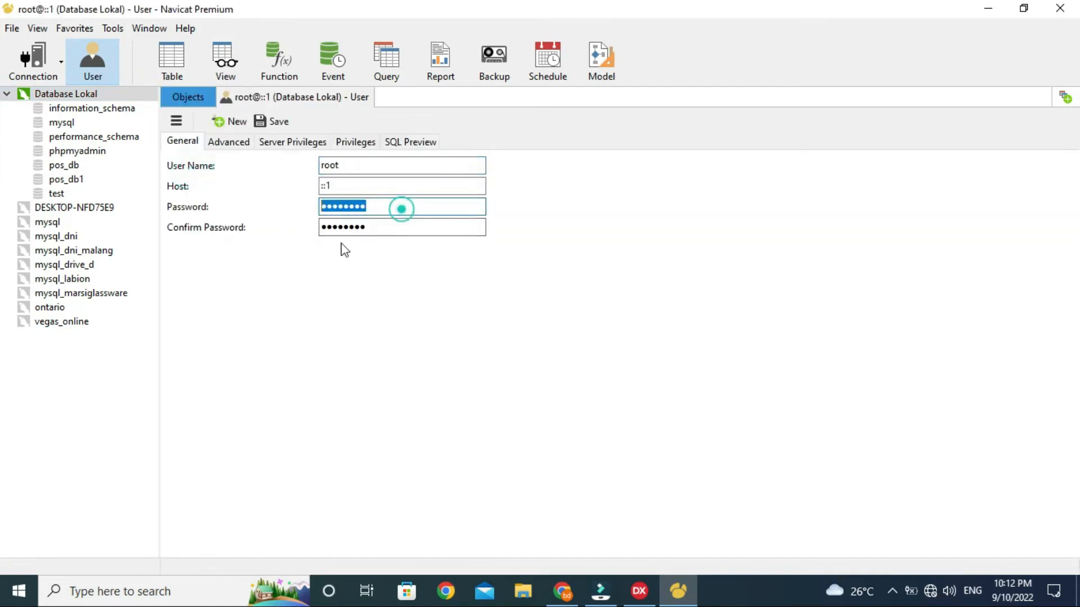
click(362, 98)
double_click(225, 179)
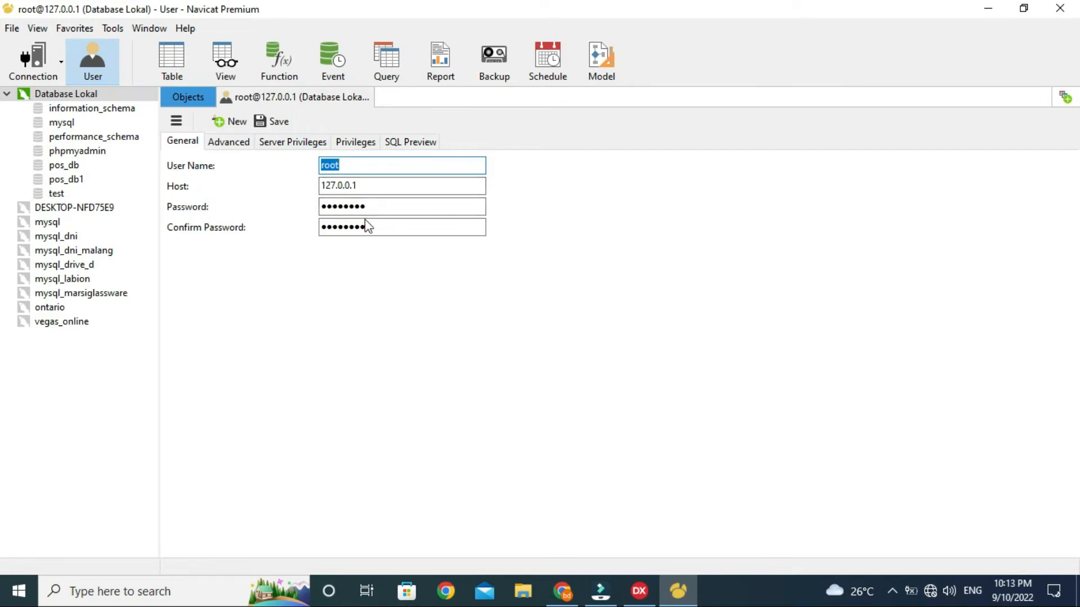
click(368, 97)
double_click(217, 192)
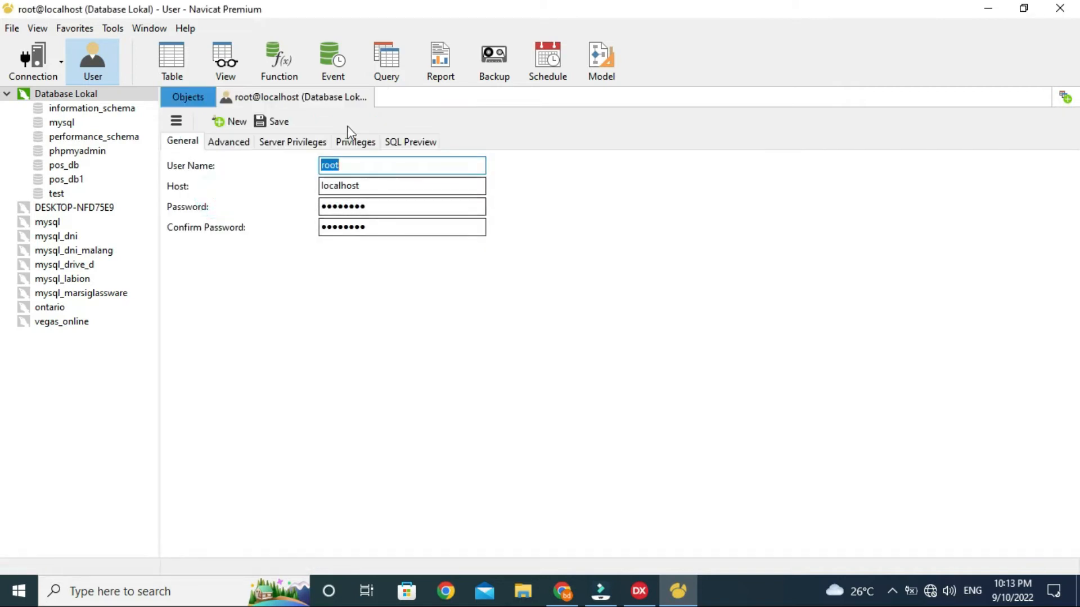
click(368, 96)
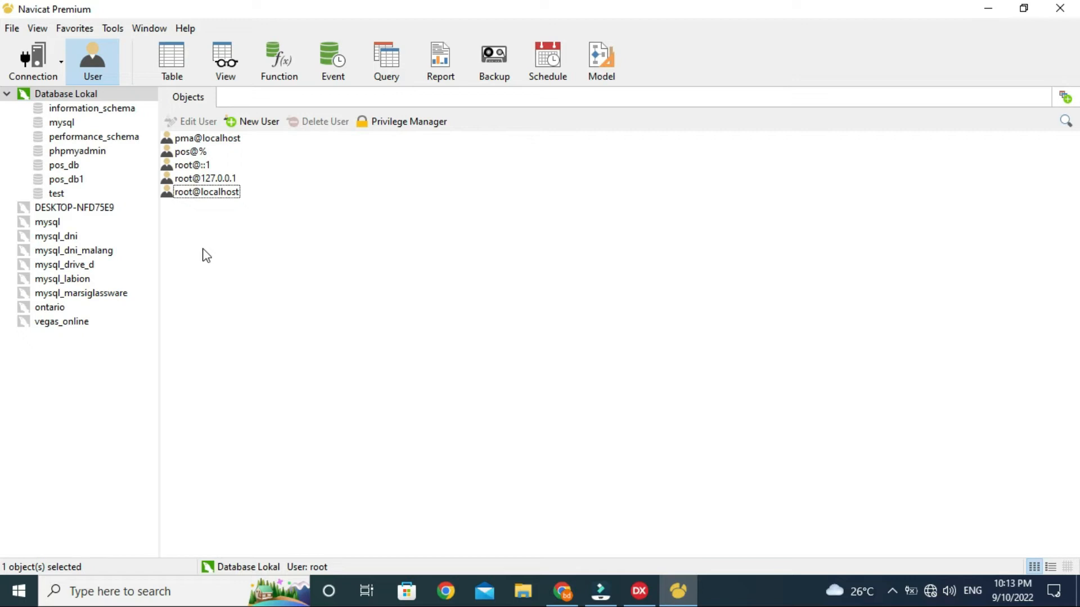
click(256, 122)
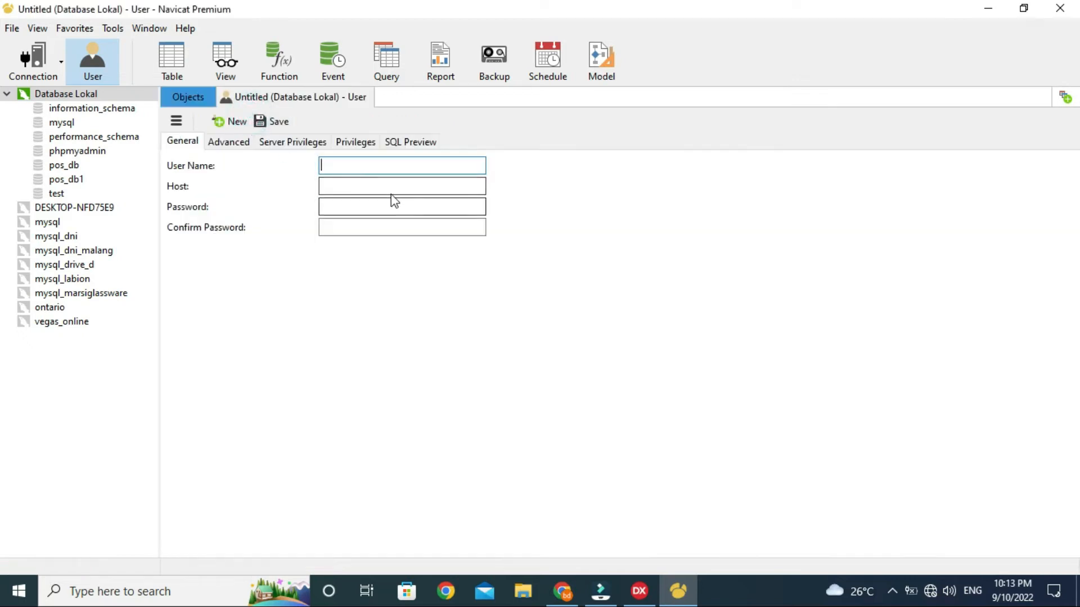
Step: Fill the new user with name pos, host %, and a matching password and confirmation
text(pos)
key(Tab)
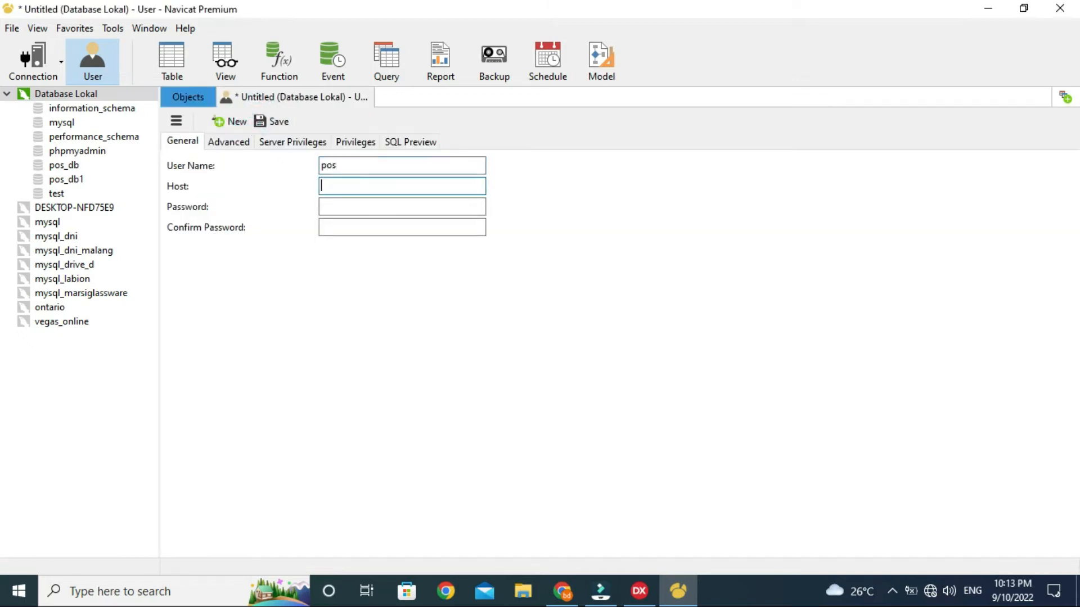
text(localhost)
key(Tab)
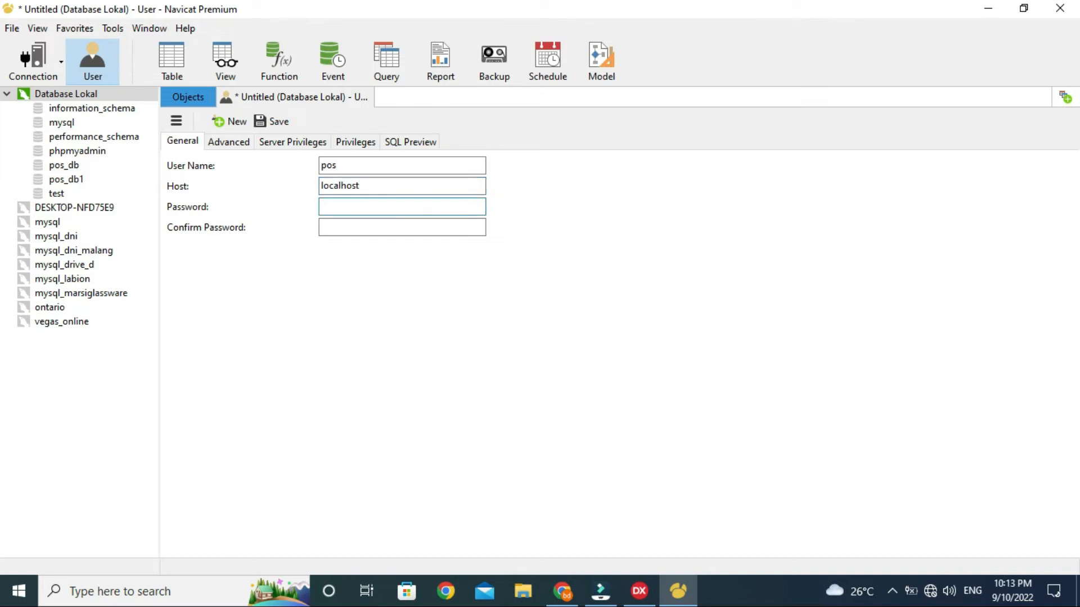
text(pos)
key(Tab)
text(pos)
click(388, 184)
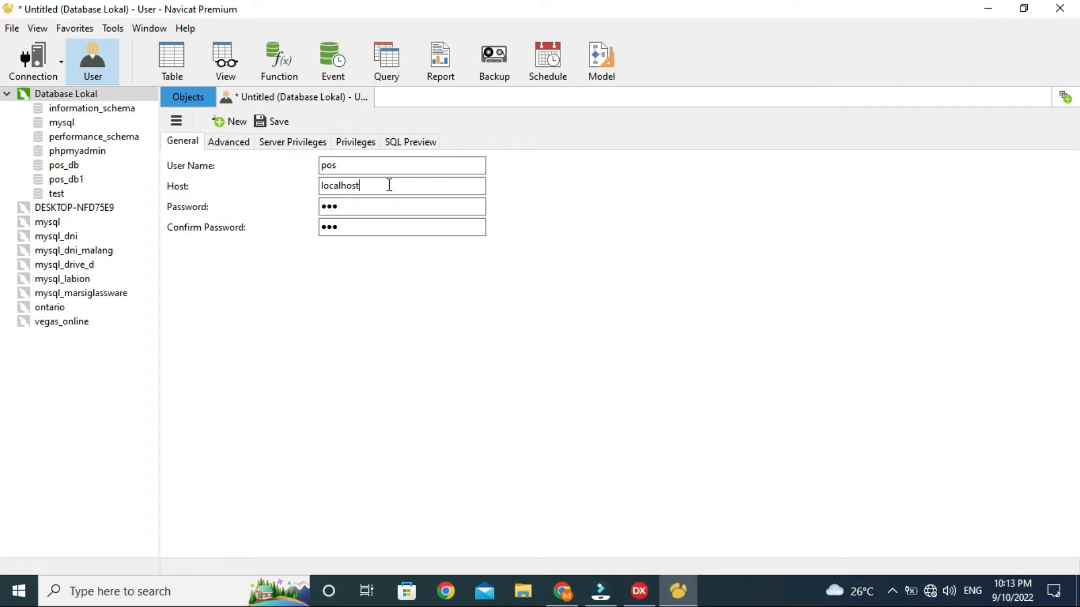
double_click(389, 185)
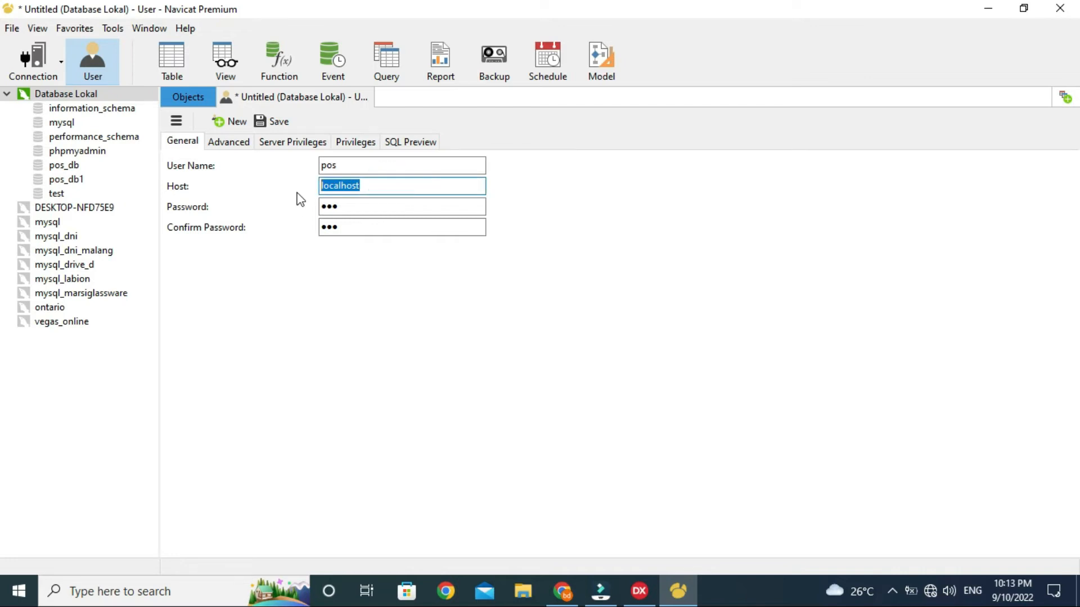
text(%)
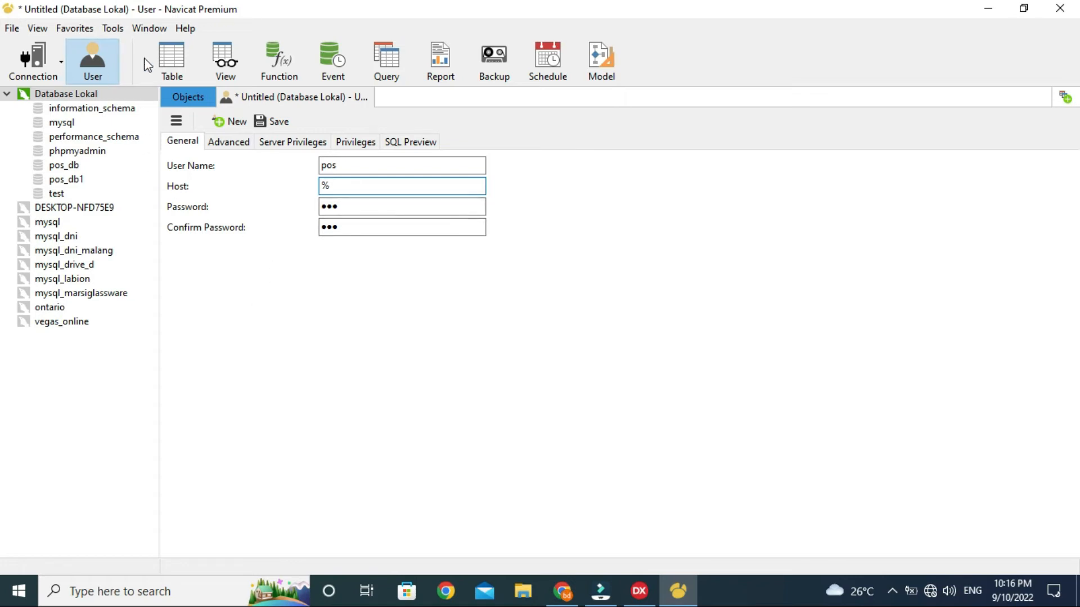
Step: Discard the unsaved user form and open pos_db to list its 60 tables
click(369, 98)
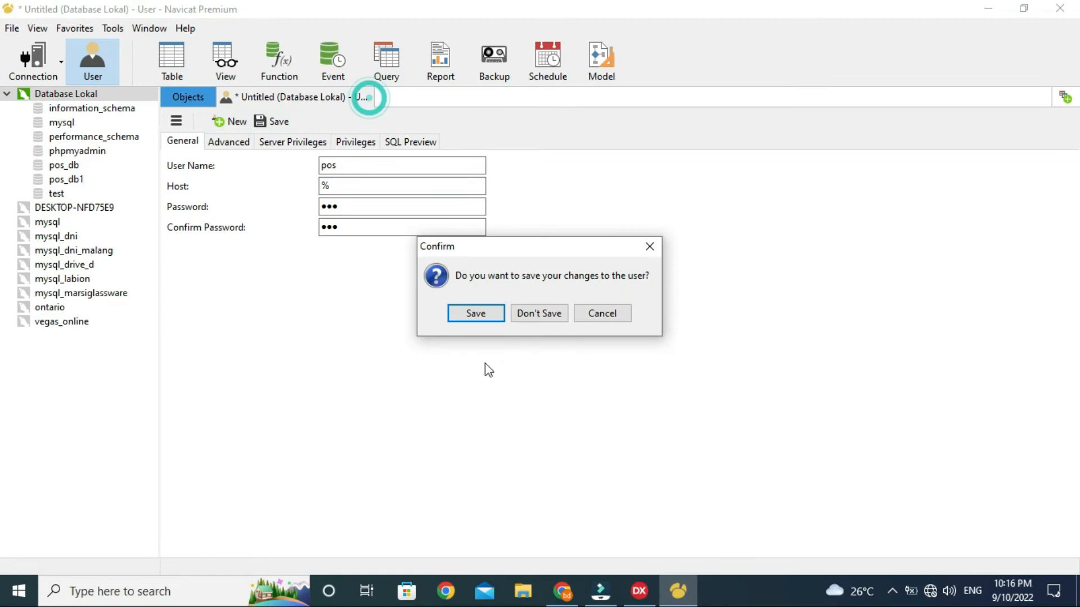
click(532, 315)
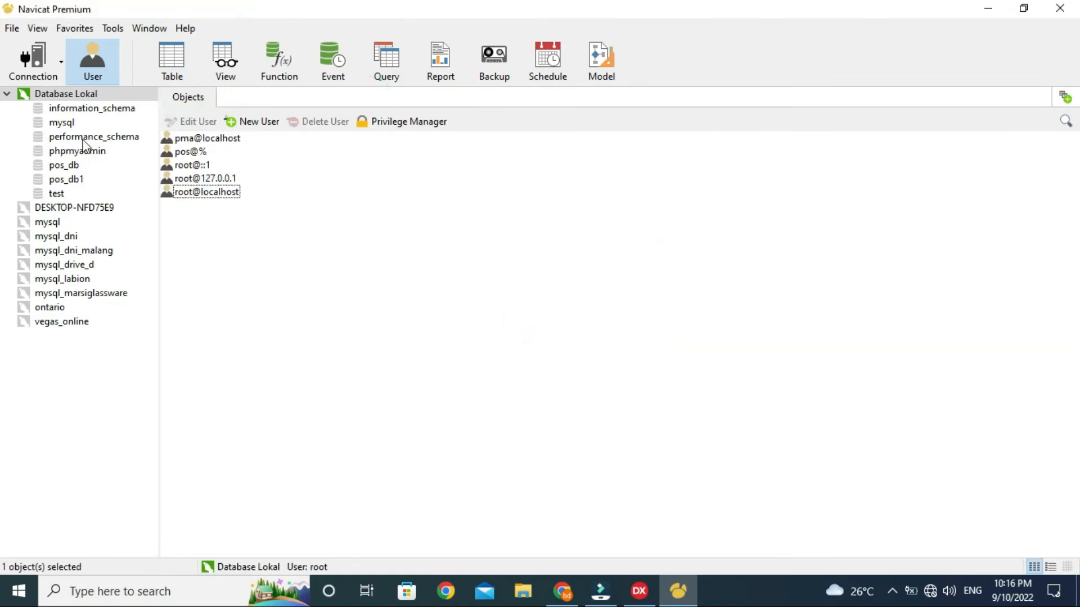
double_click(73, 167)
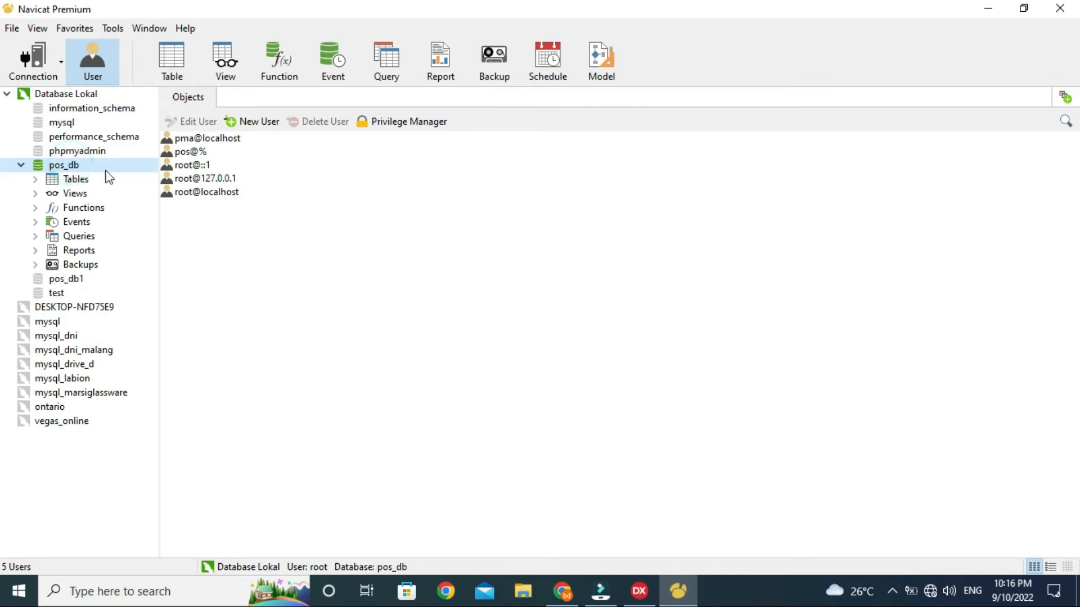
click(63, 181)
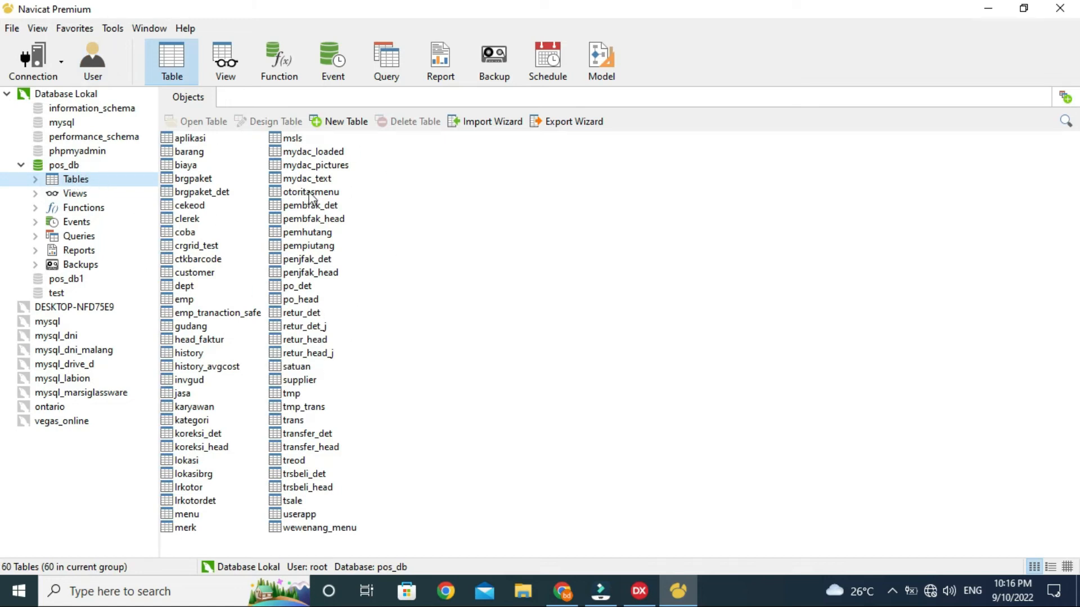
click(76, 179)
click(75, 194)
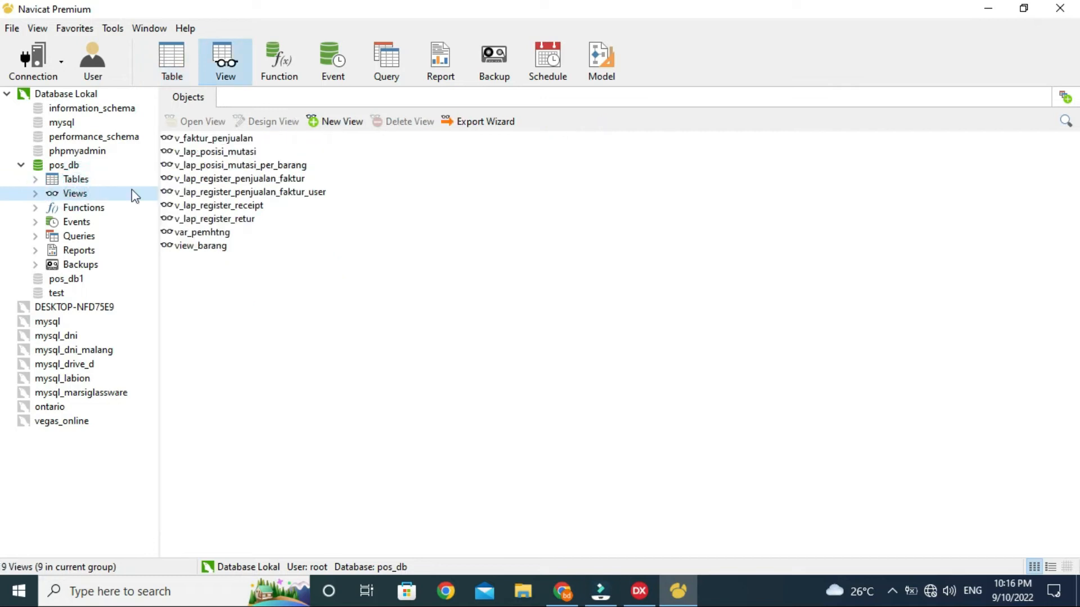
click(82, 208)
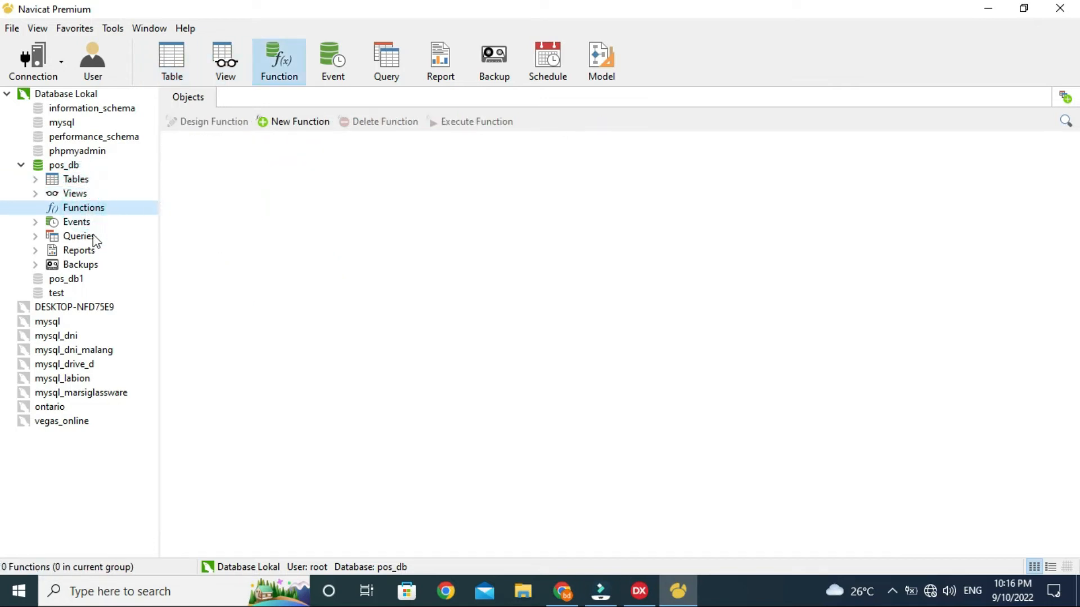
click(81, 223)
click(83, 236)
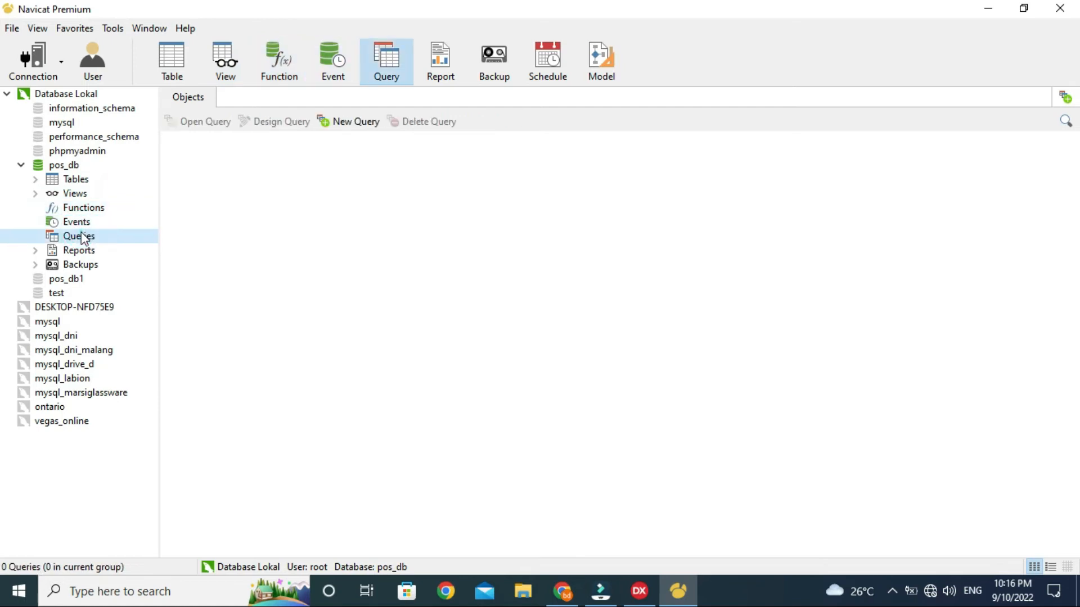
click(78, 178)
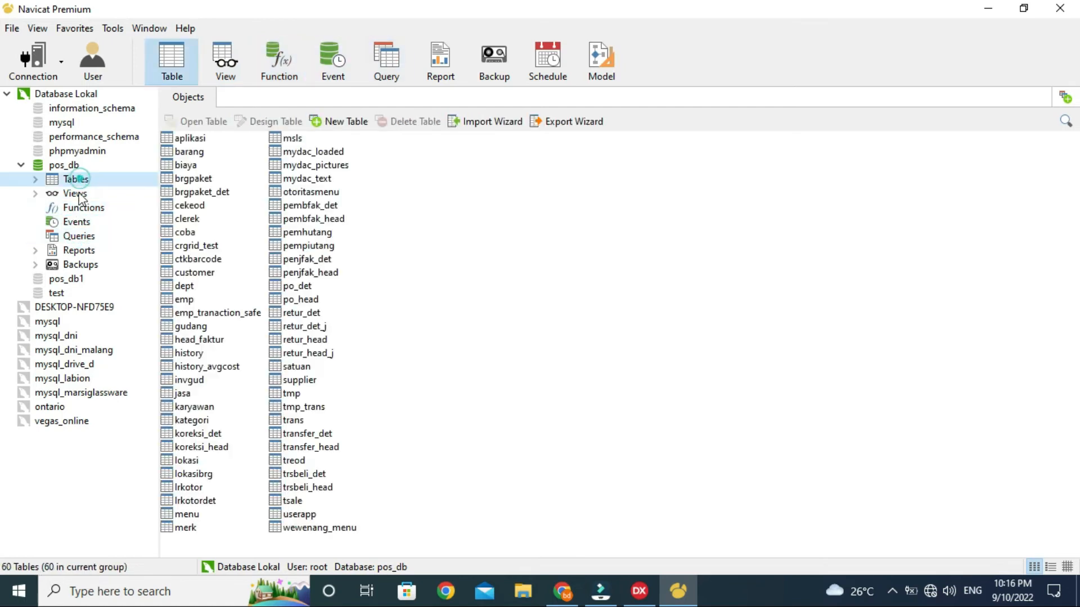
click(78, 194)
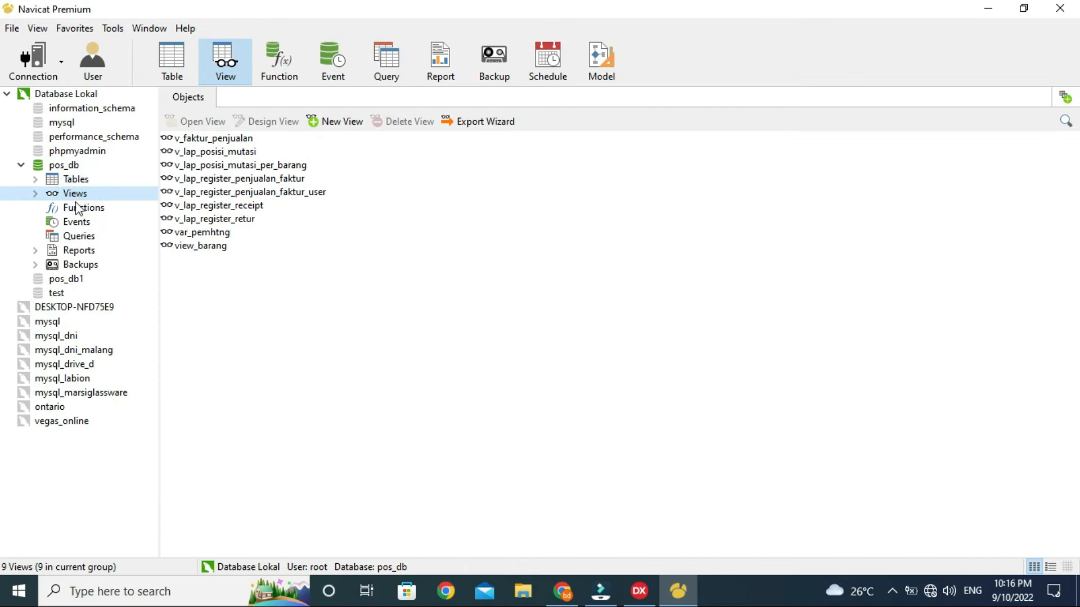
click(75, 182)
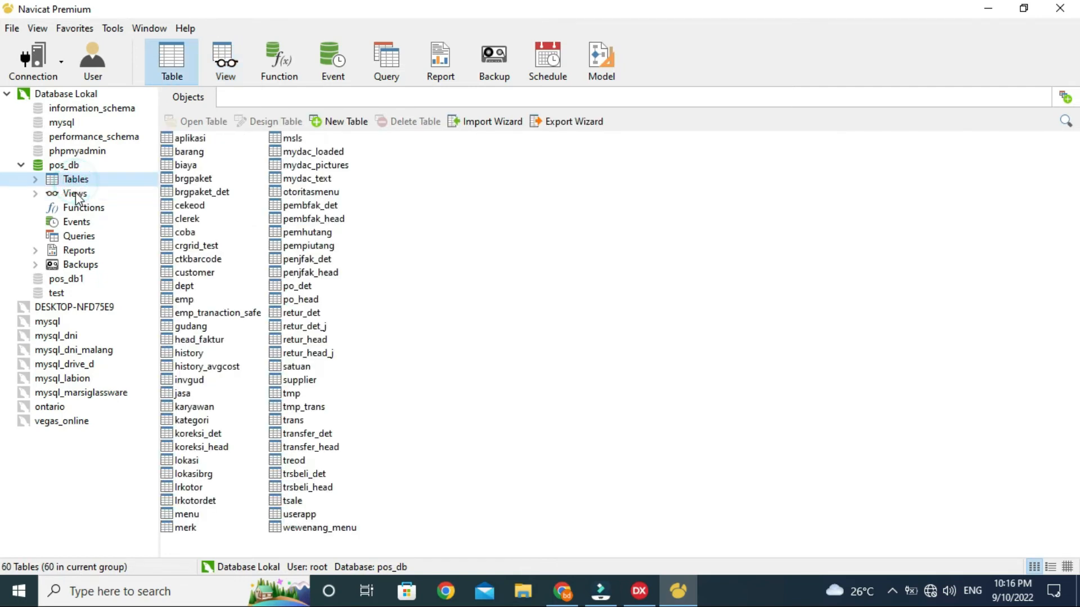
click(76, 194)
click(74, 209)
click(78, 223)
click(80, 236)
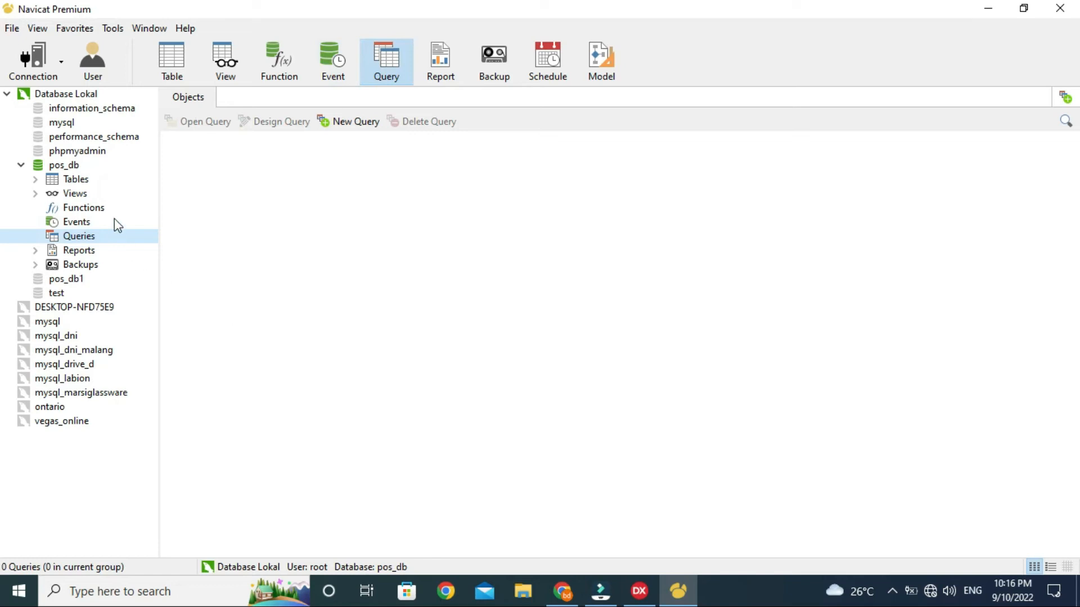
click(73, 180)
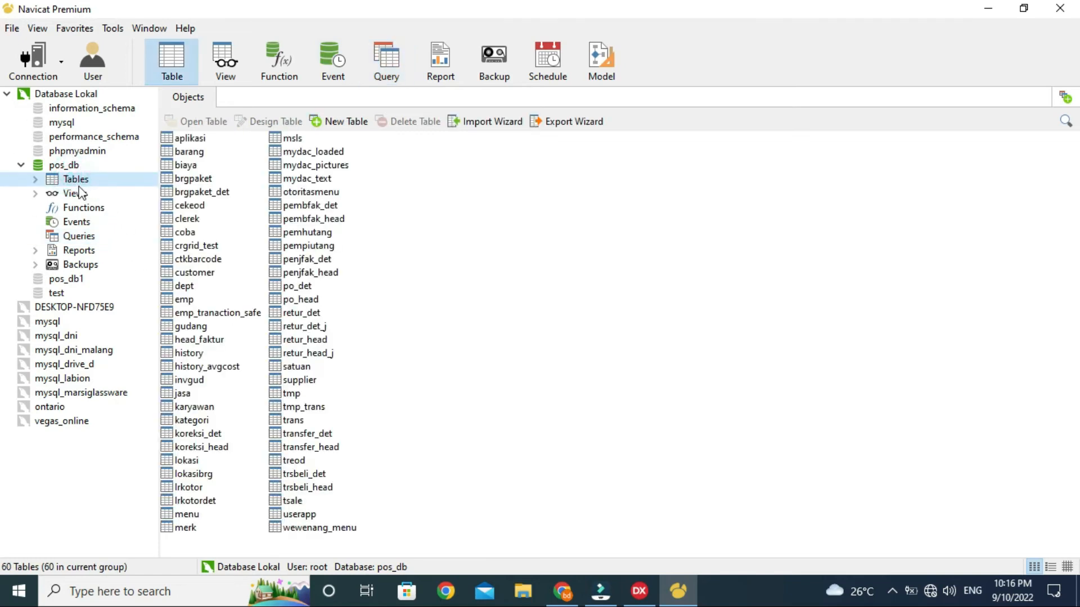
click(345, 125)
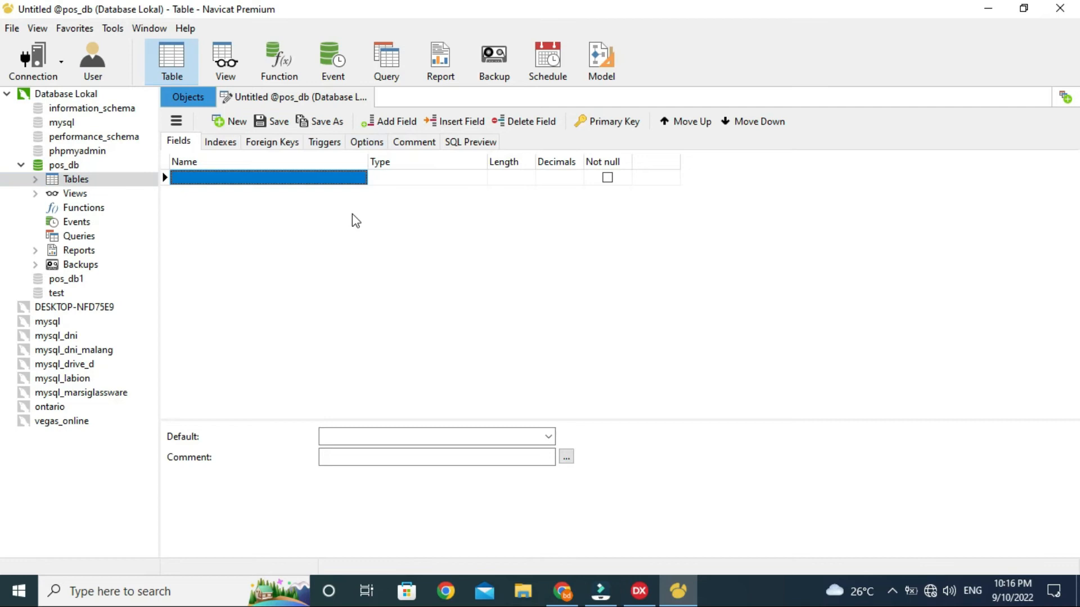
text(nama)
key(Return)
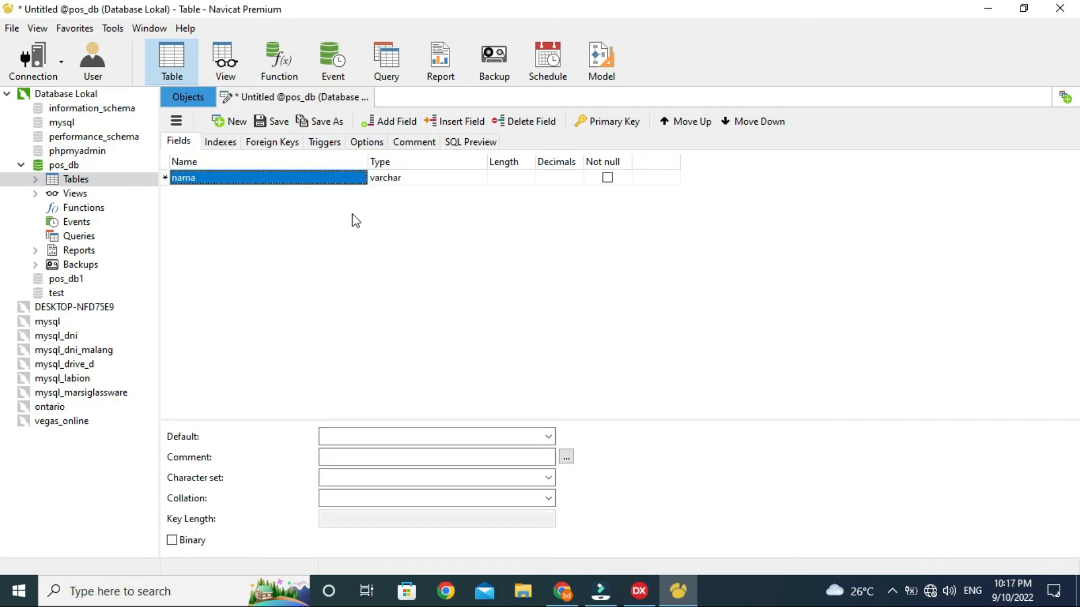
key(Down)
text(alamat)
key(Return)
key(Down)
text(kota)
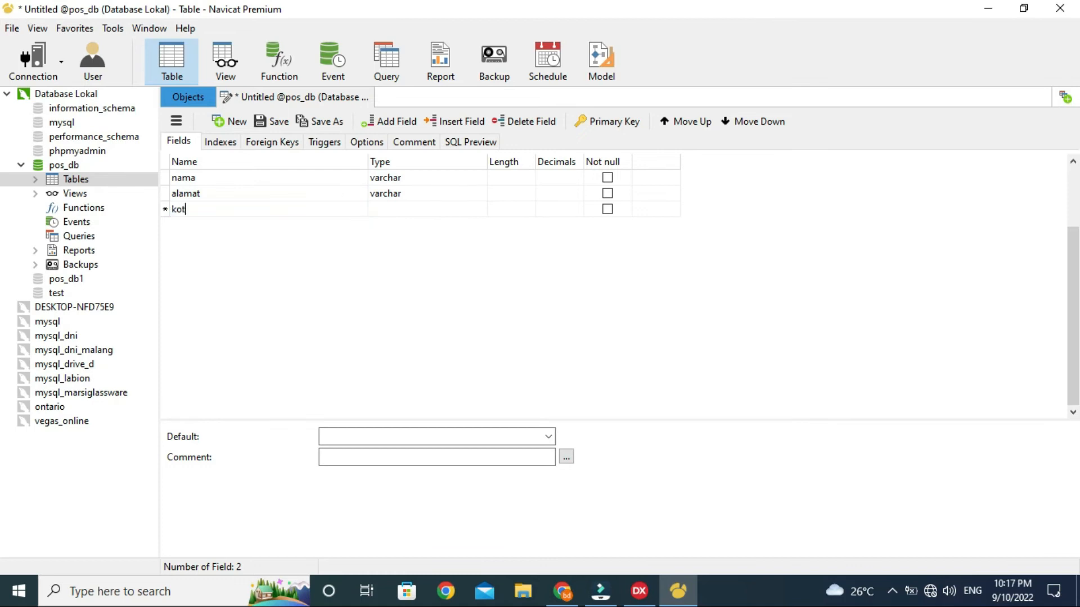
key(Return)
key(Down)
text(telp)
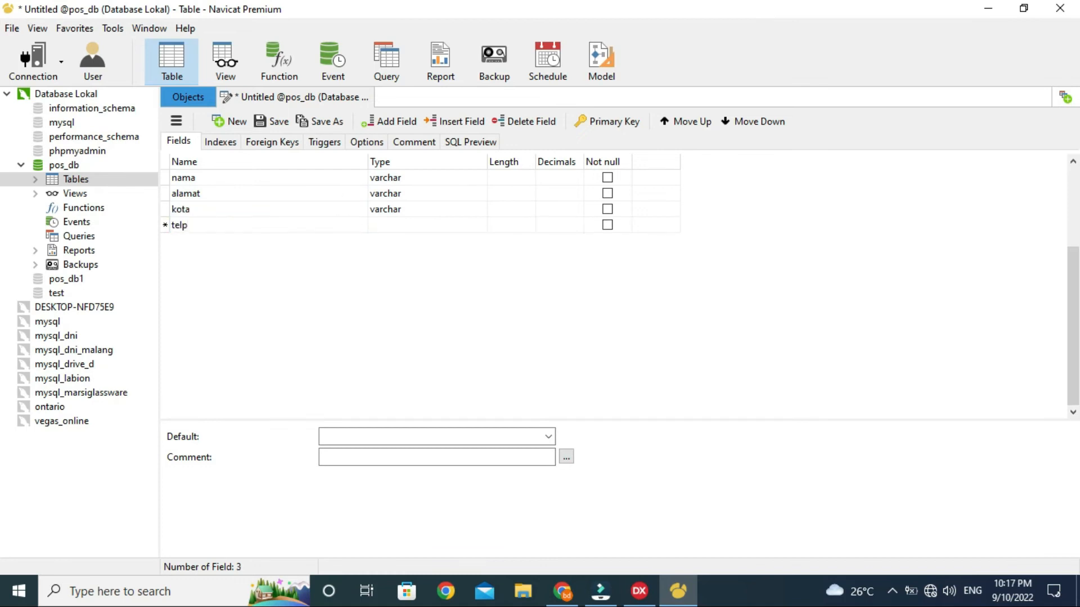
key(Return)
key(Down)
click(288, 218)
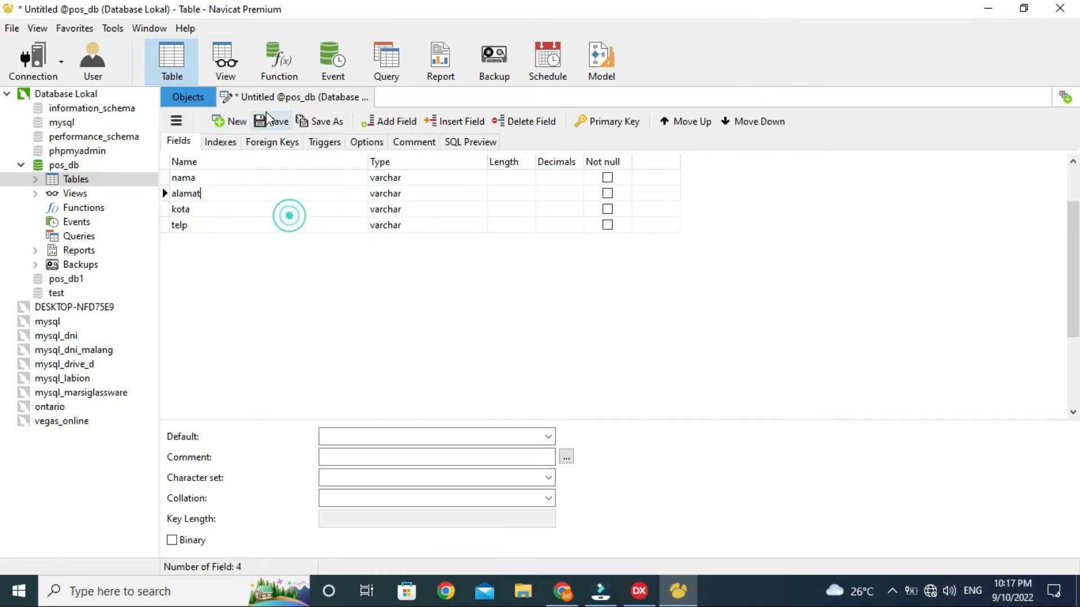
click(365, 98)
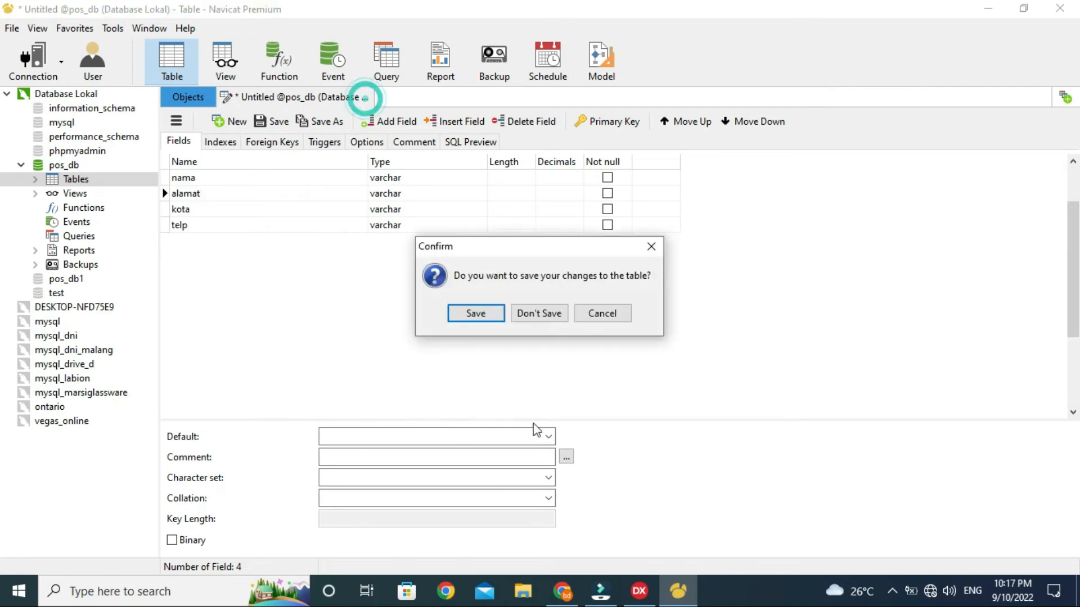
click(551, 312)
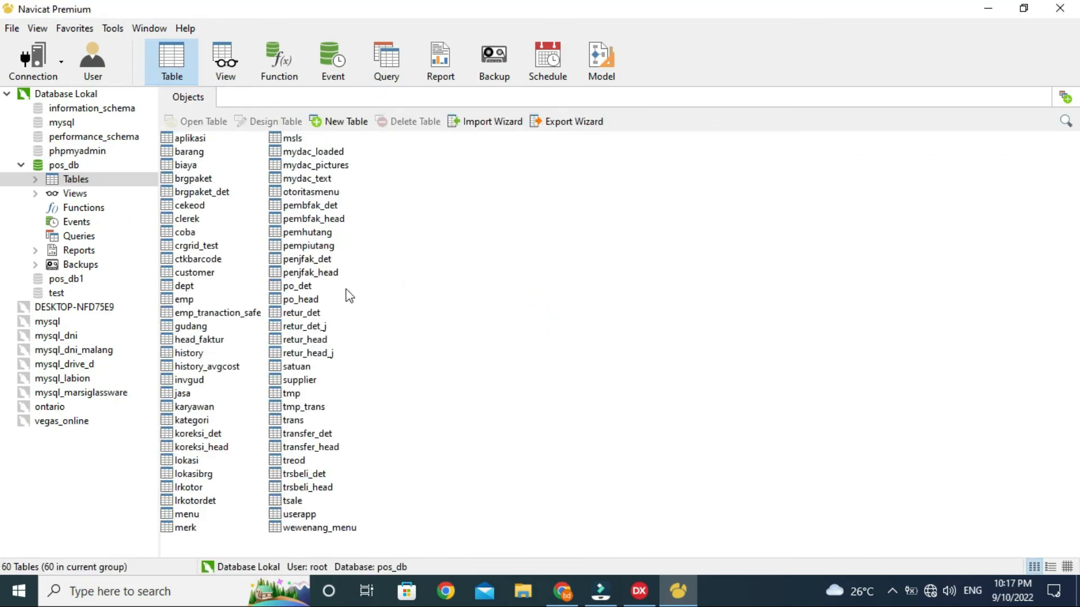
click(184, 166)
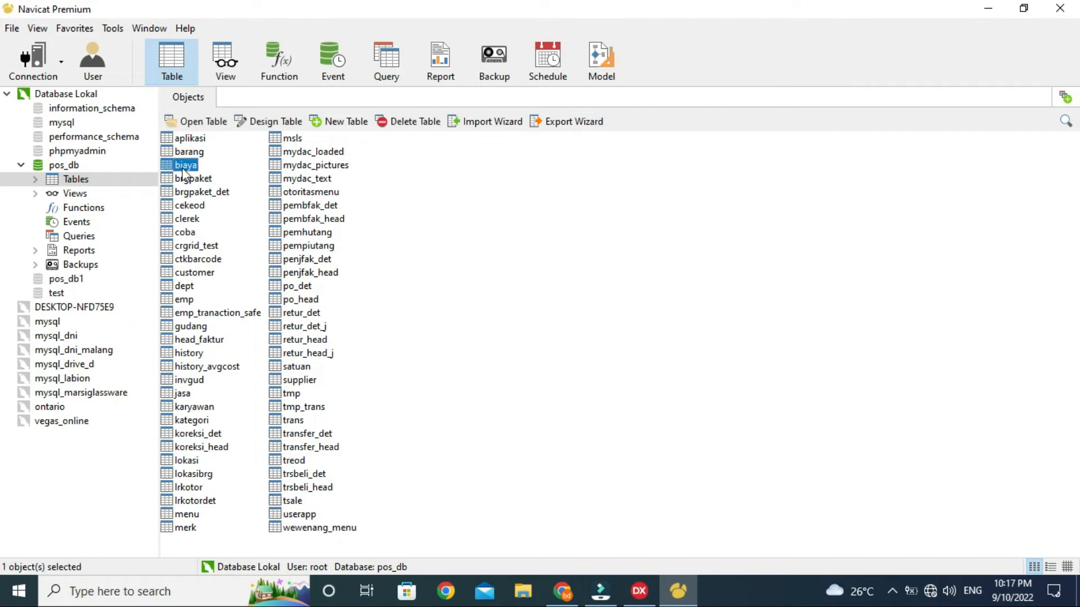
click(261, 123)
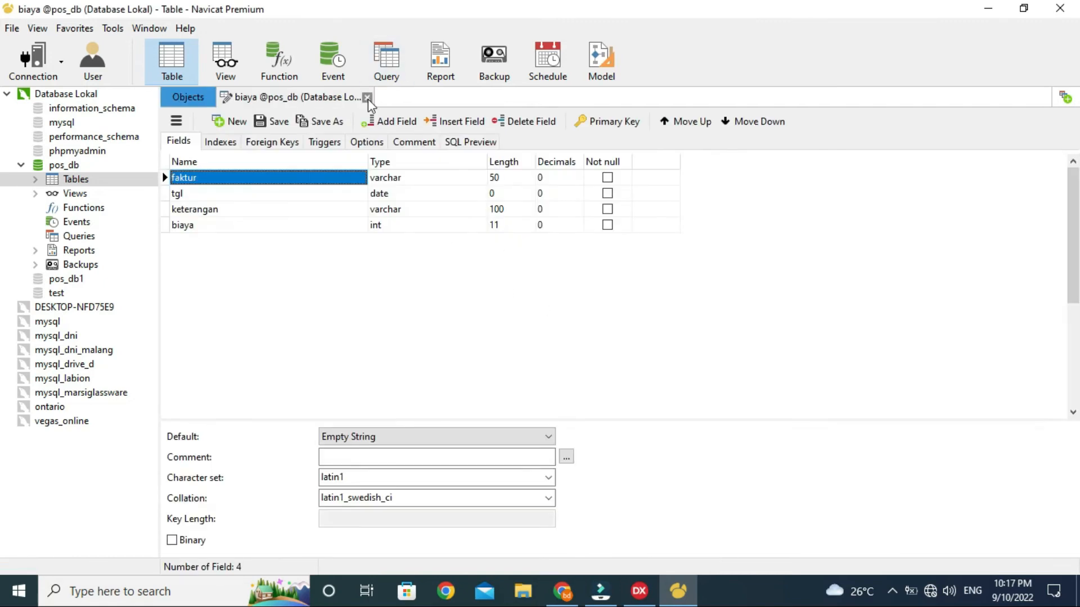
click(368, 98)
click(186, 191)
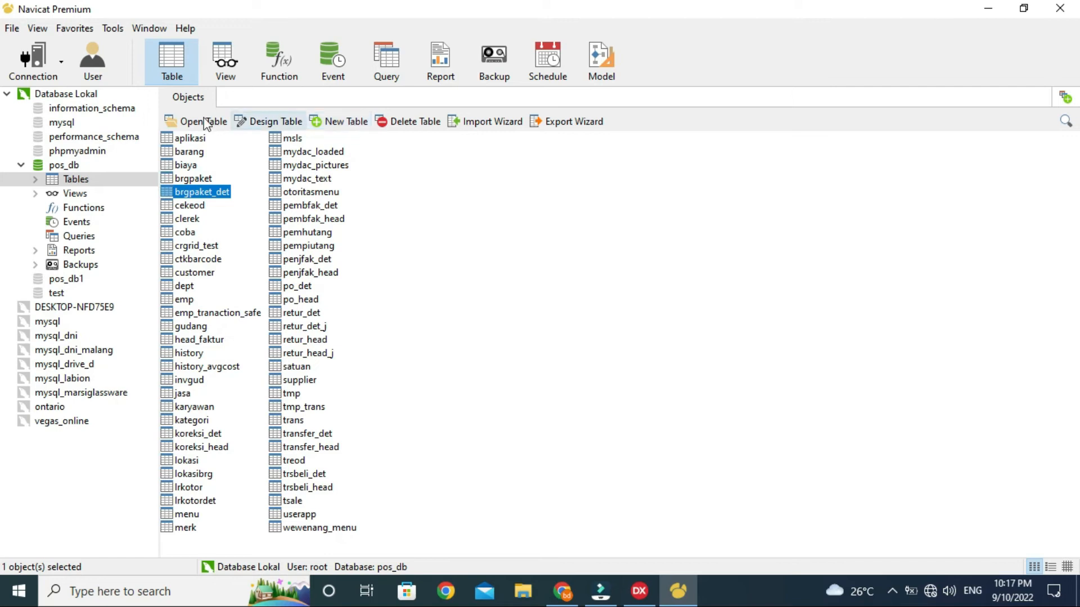
click(187, 121)
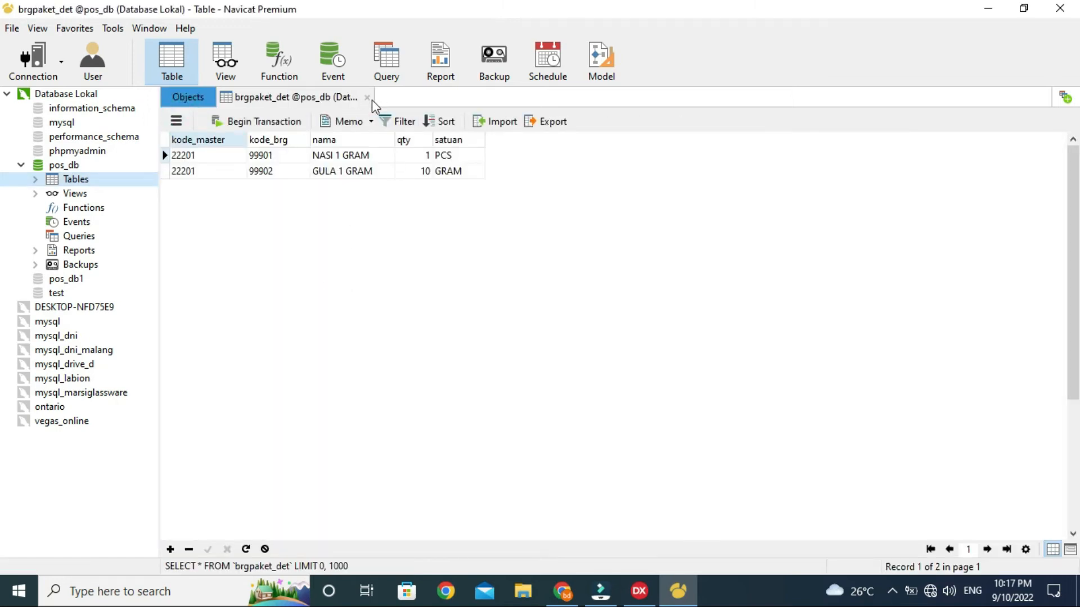
click(371, 99)
click(193, 178)
click(265, 121)
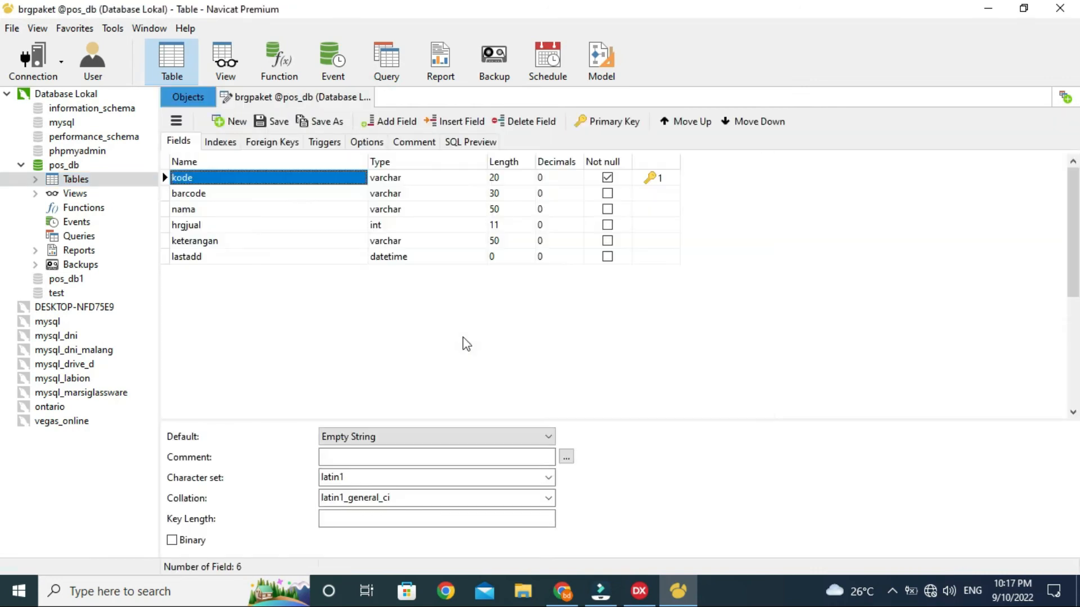
click(368, 97)
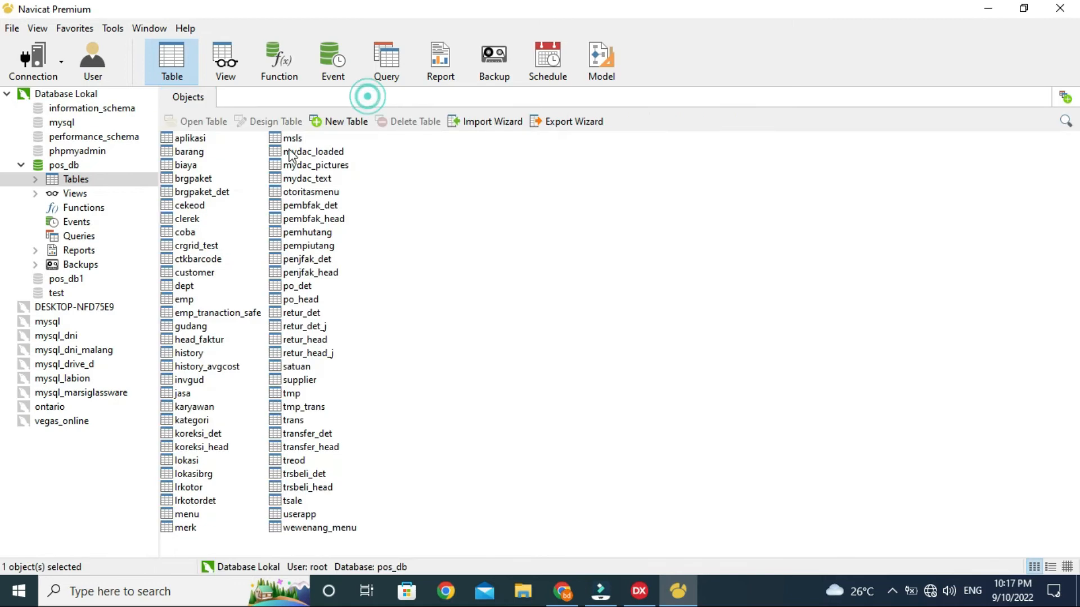
click(348, 121)
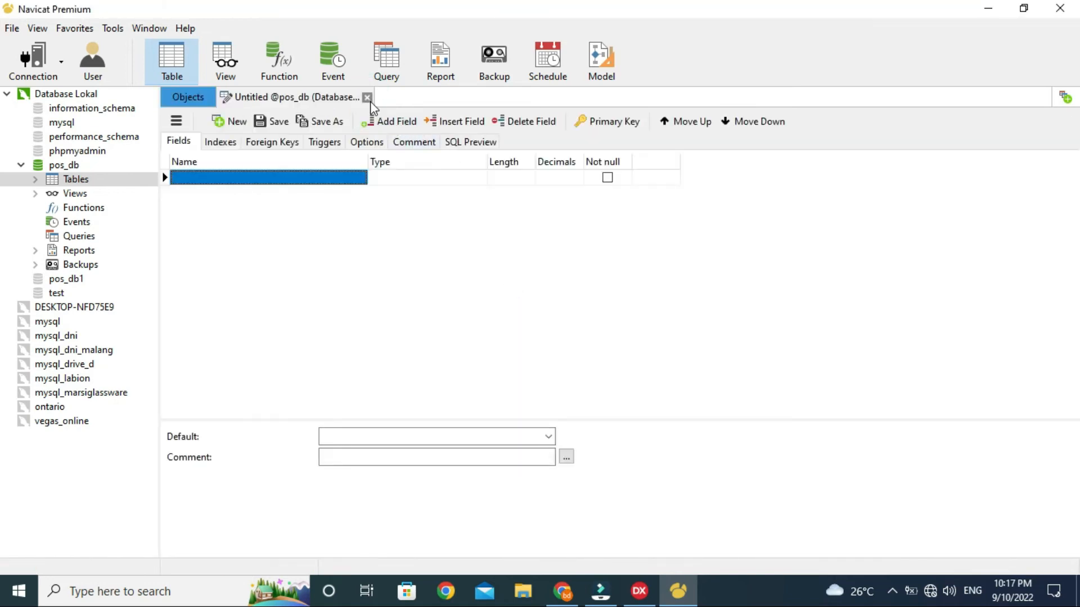
click(367, 97)
click(203, 193)
click(390, 122)
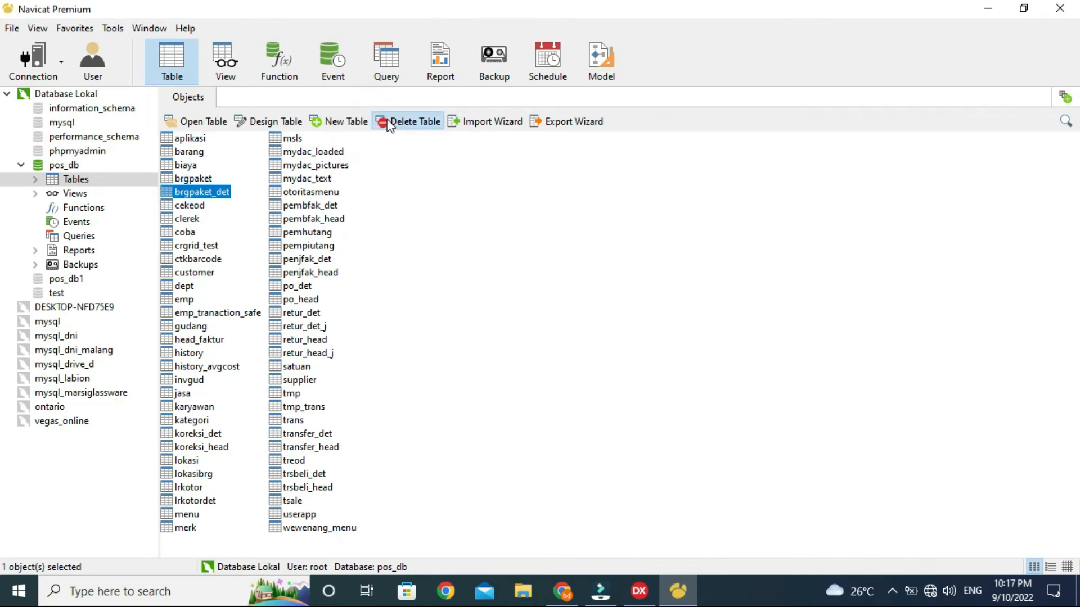
click(568, 313)
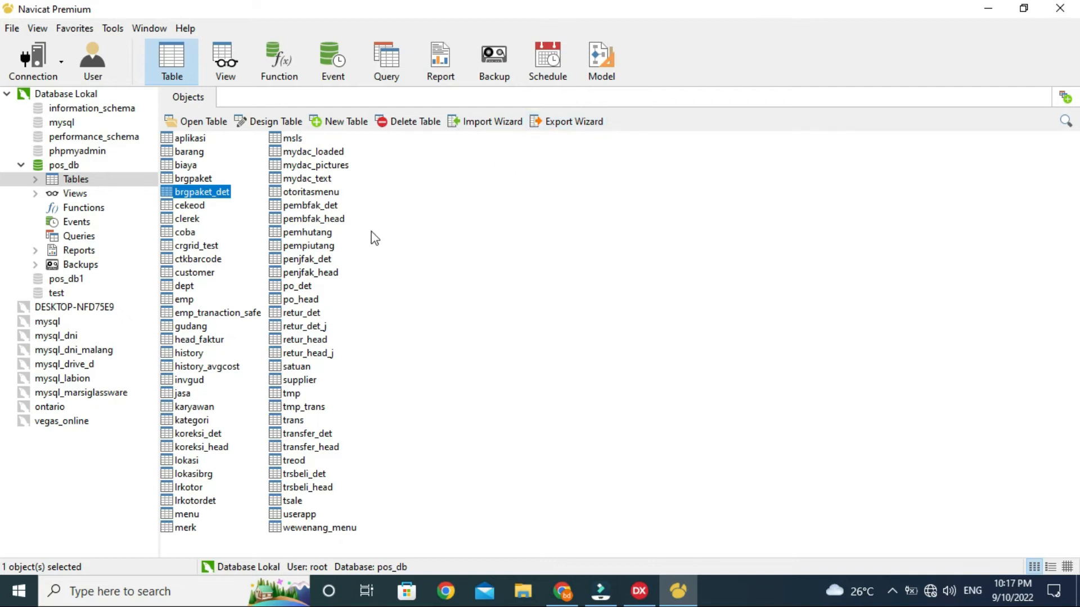
click(320, 272)
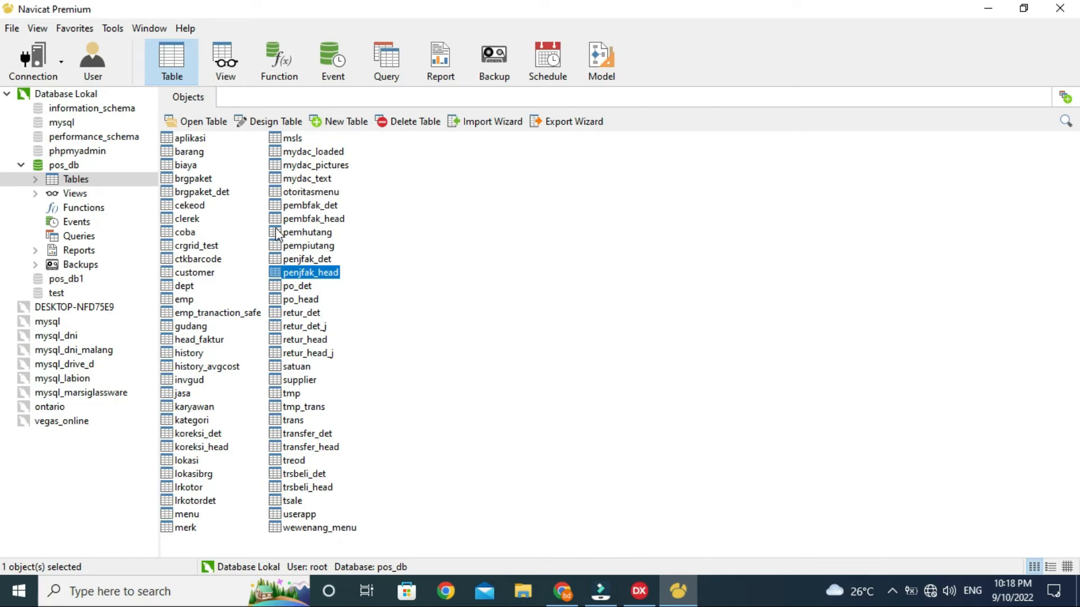
Step: Start a new empty query for pos_db from its Queries group
click(448, 313)
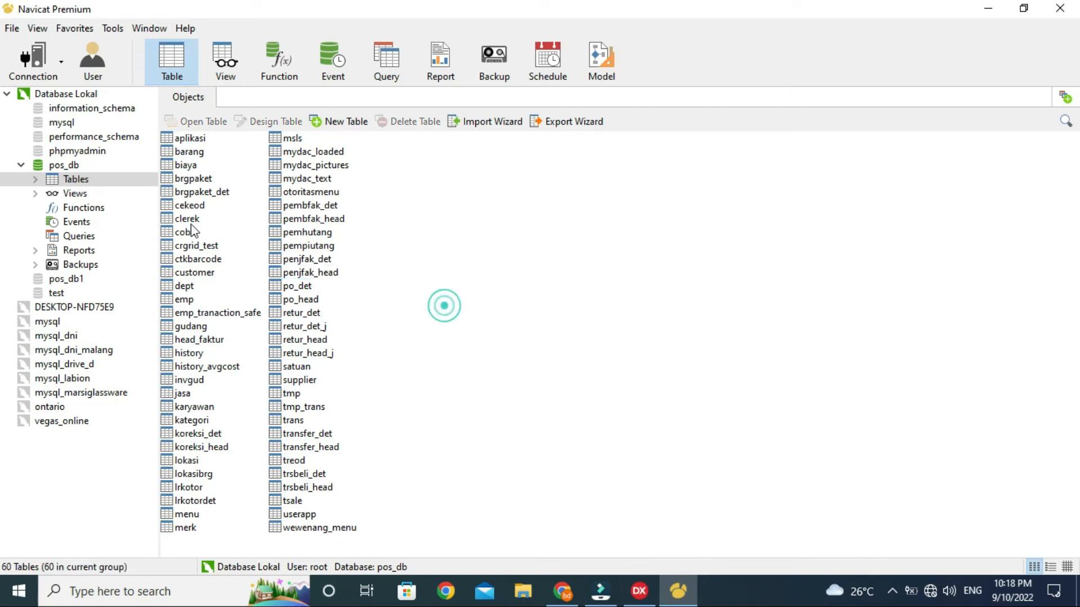
click(233, 78)
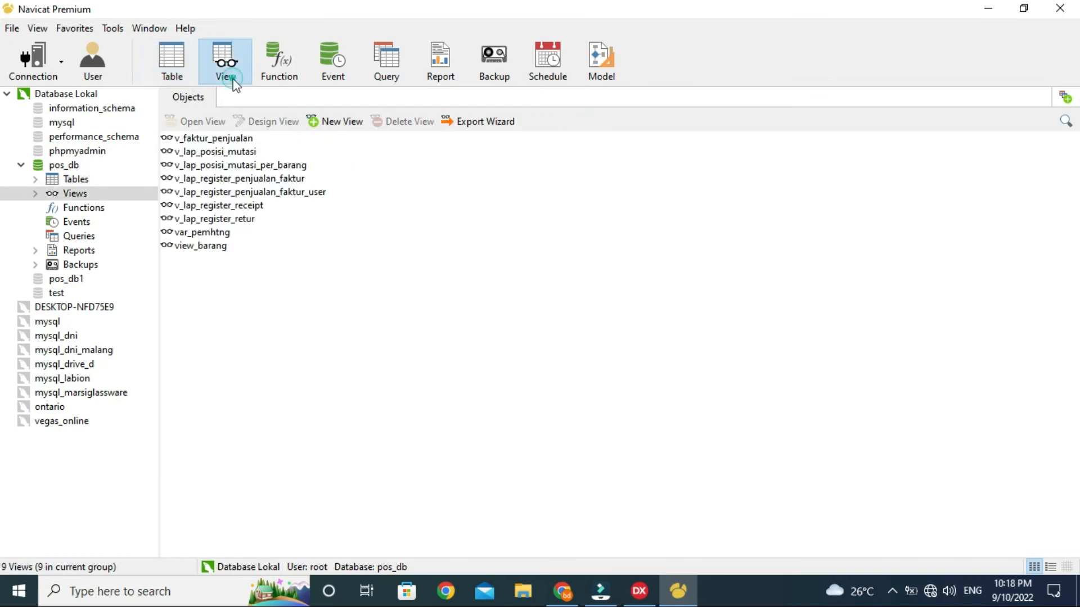
click(380, 79)
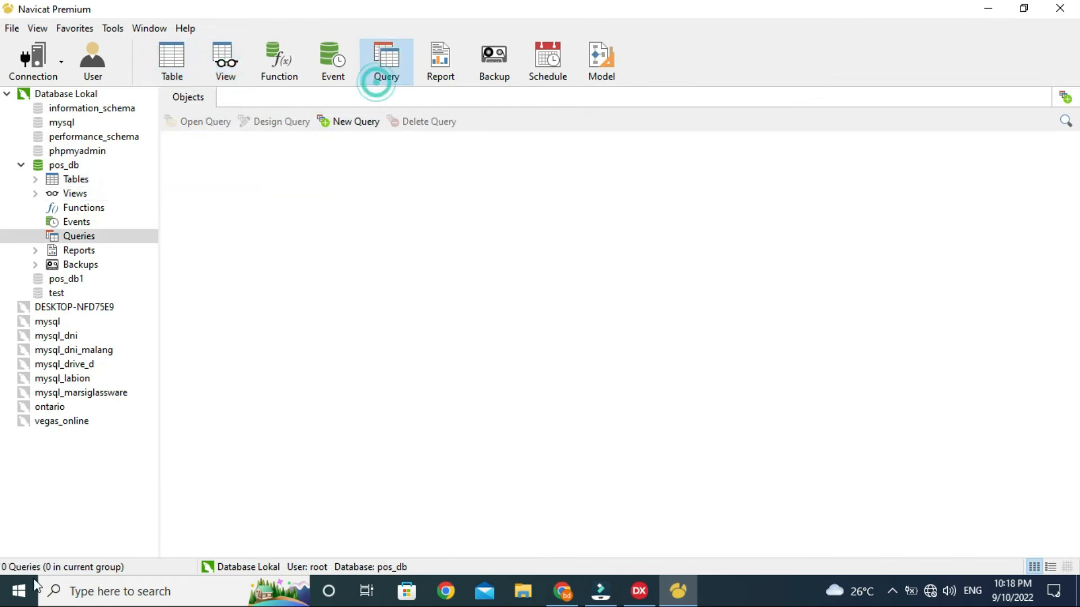
click(75, 239)
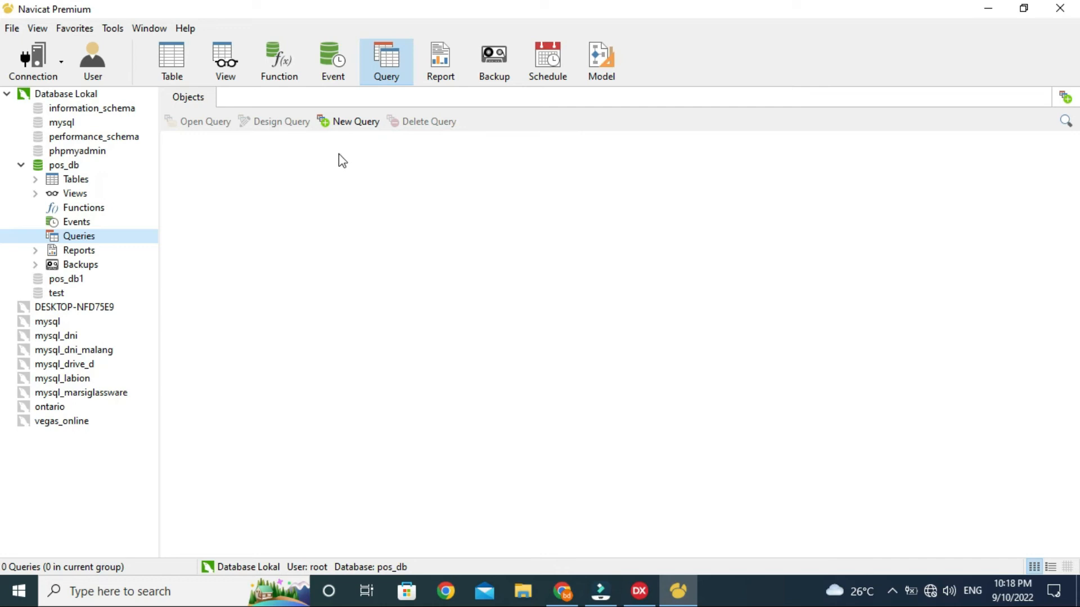
click(345, 121)
click(249, 180)
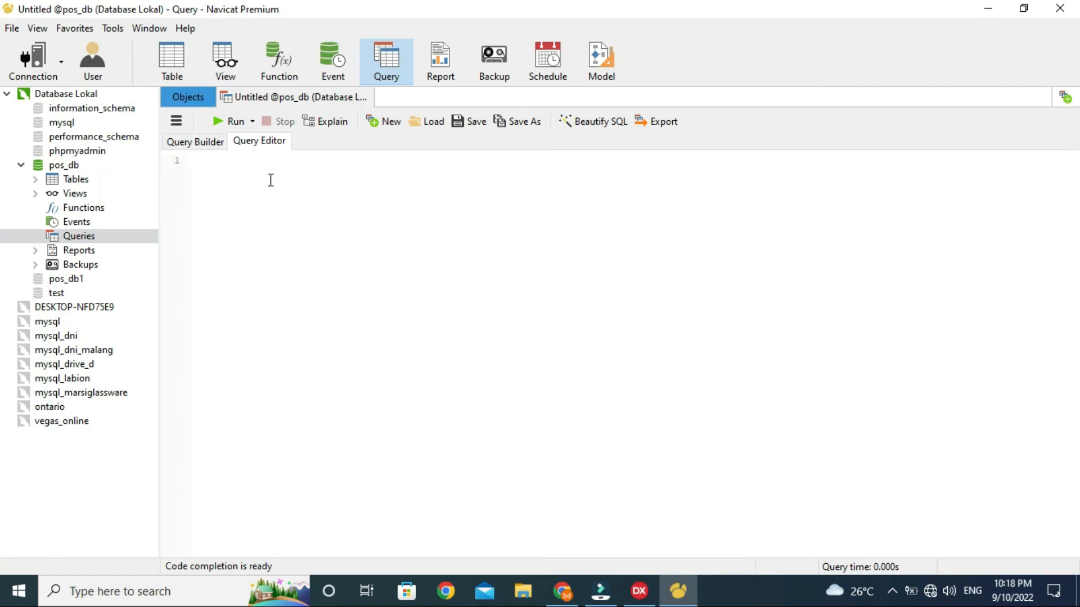
Step: Write and run select * from barang in the SQL editor
click(172, 141)
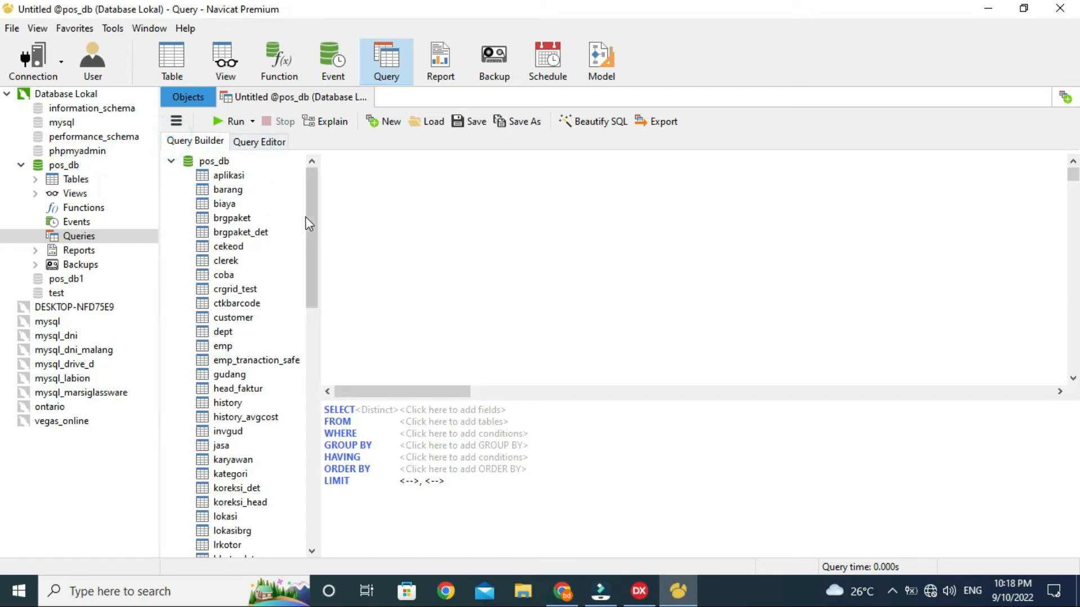
click(259, 141)
click(259, 180)
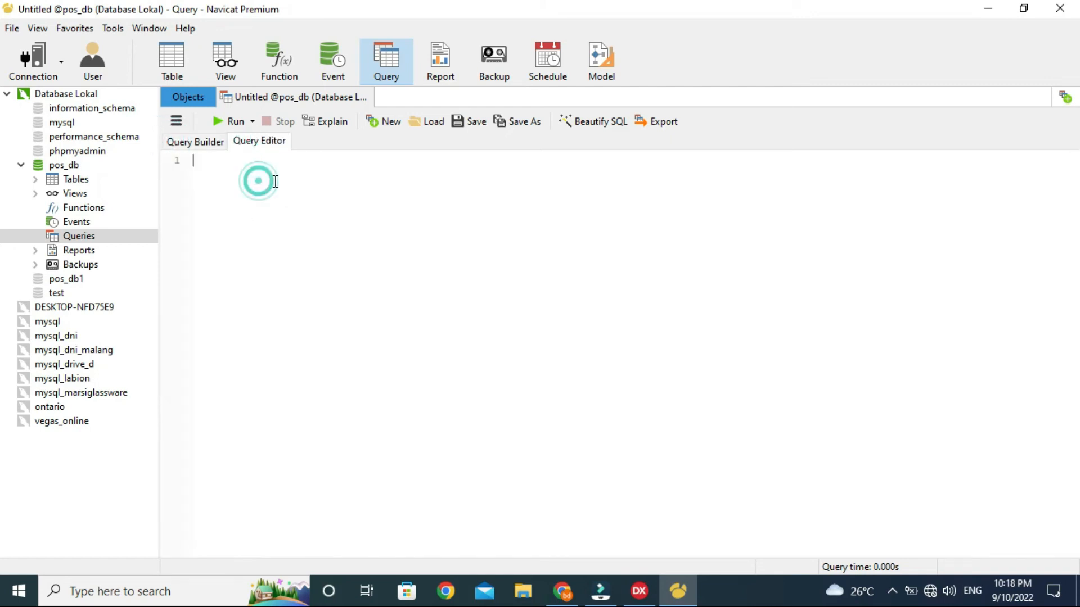
text(select )
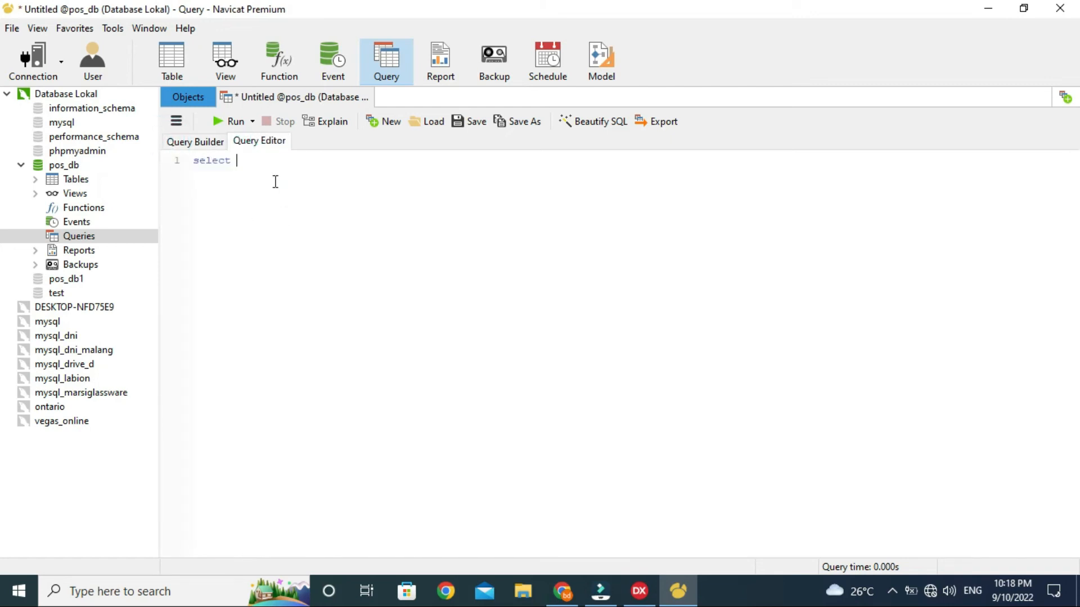
text(* from barang)
click(227, 121)
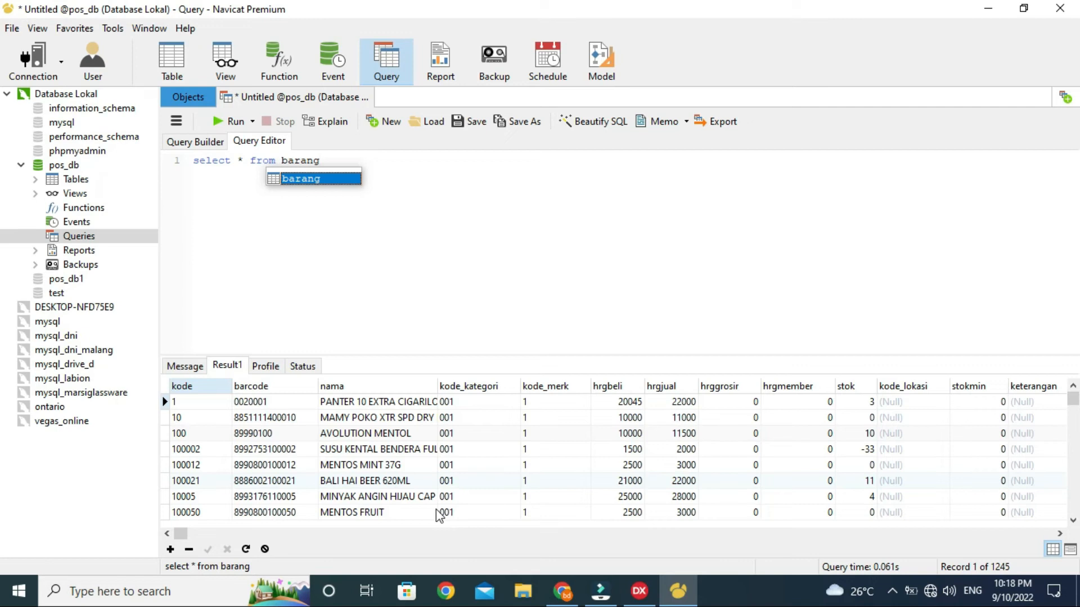
Step: Narrow the column list to kode,nama and run the query
click(457, 328)
click(242, 160)
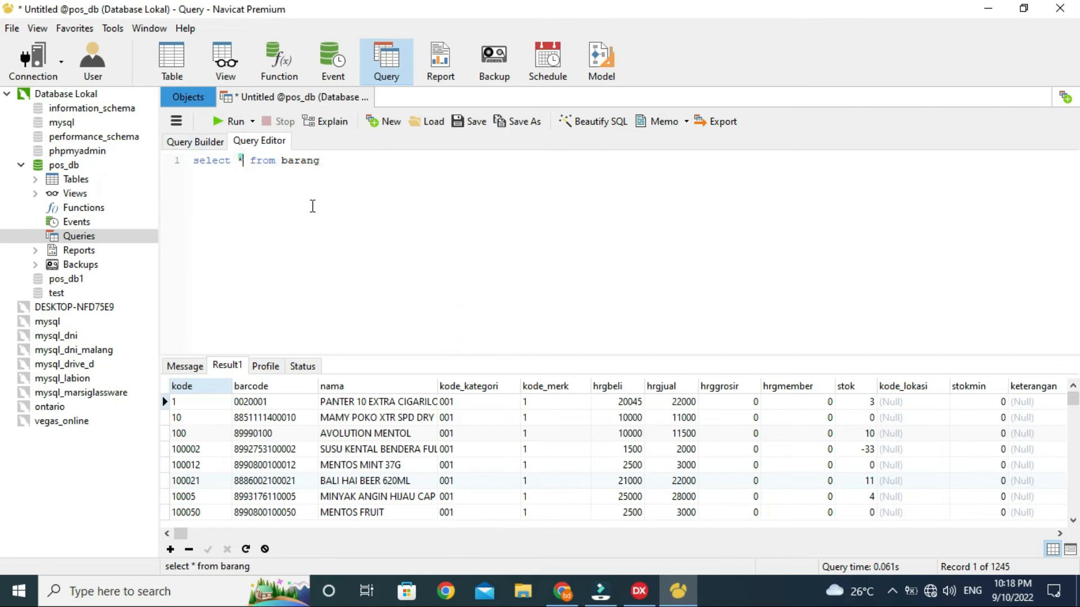
key(BackSpace)
text(kode,nama)
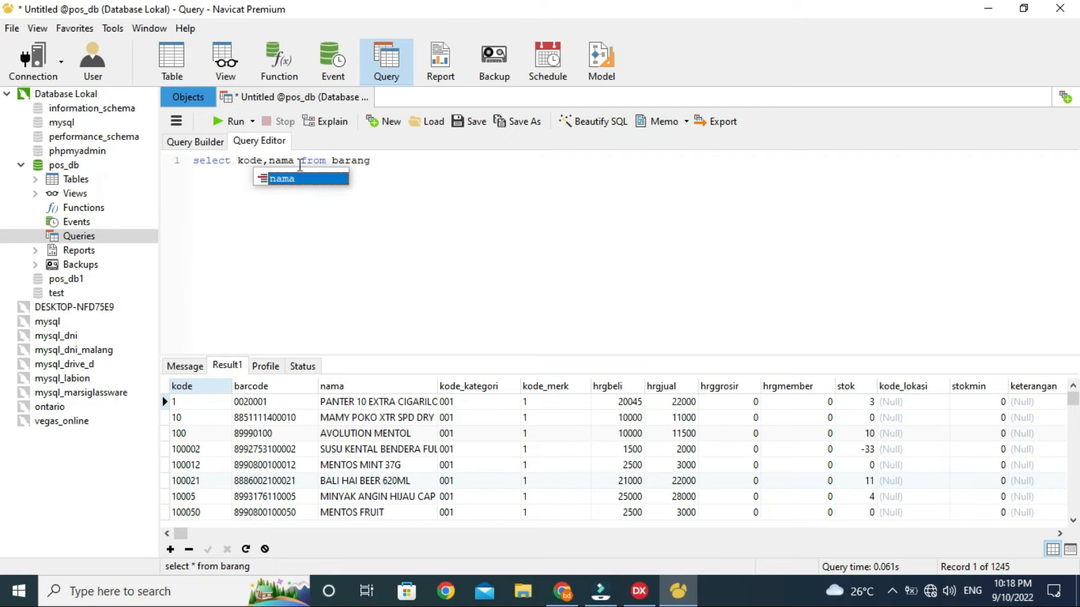
click(235, 122)
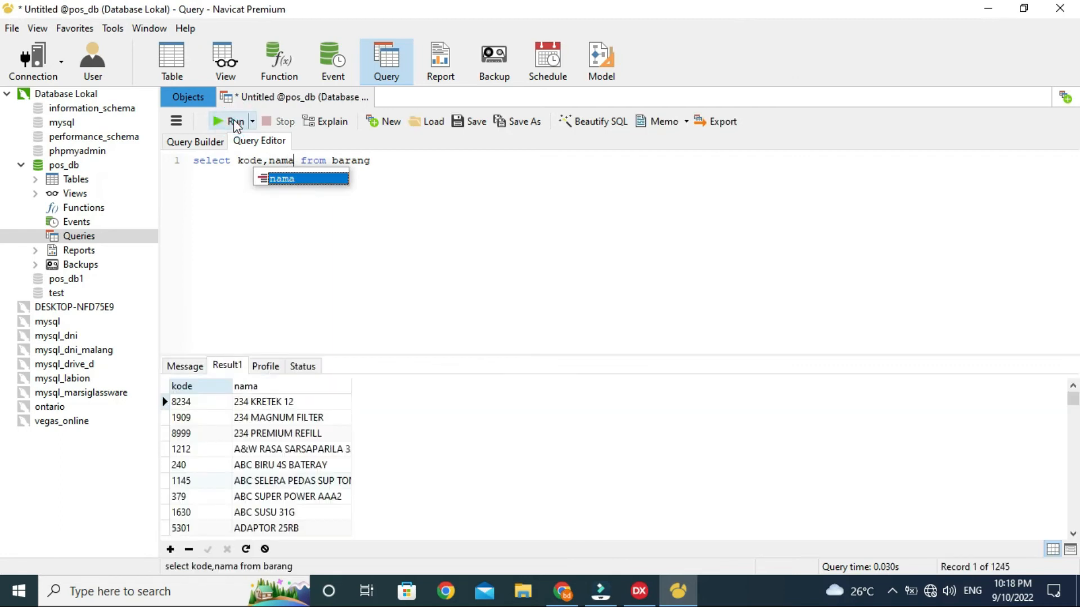
Step: Put the * column list back and rerun to show all barang columns
click(293, 179)
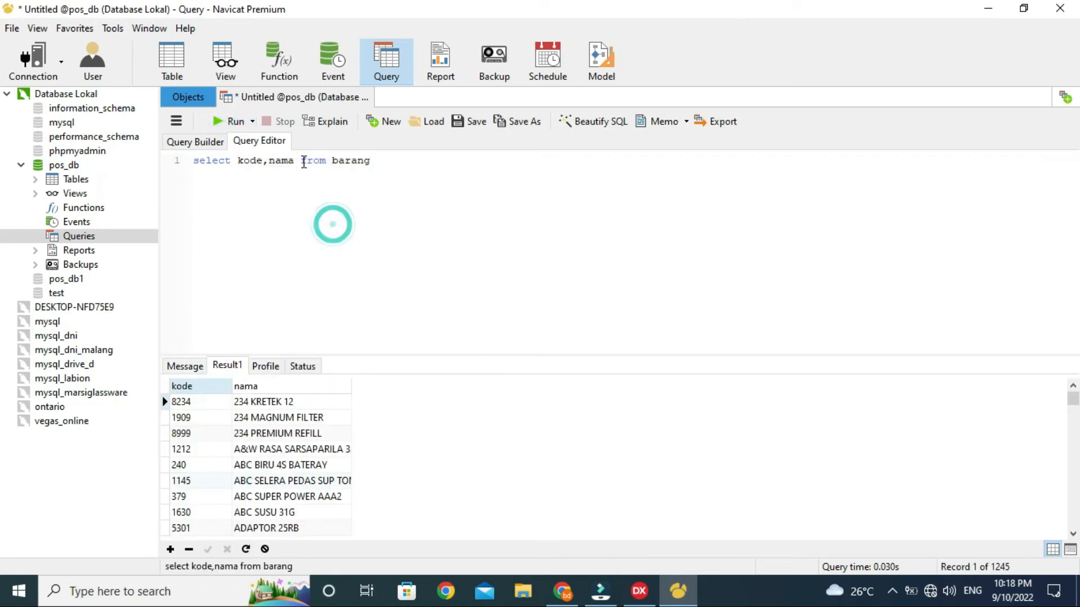
click(296, 161)
drag(300, 160, 238, 161)
key(BackSpace)
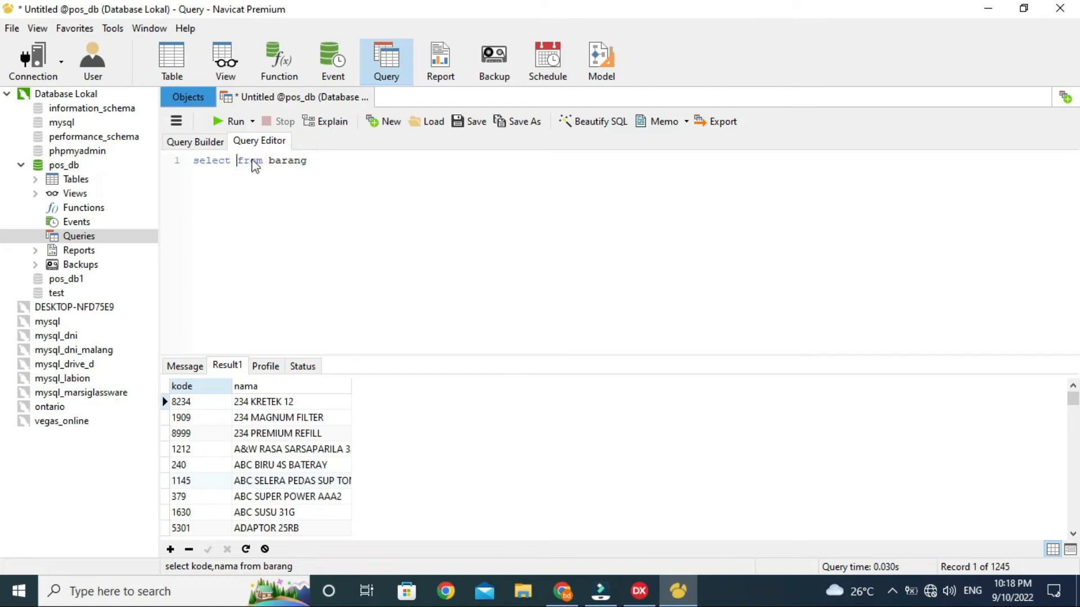
text(*)
click(233, 121)
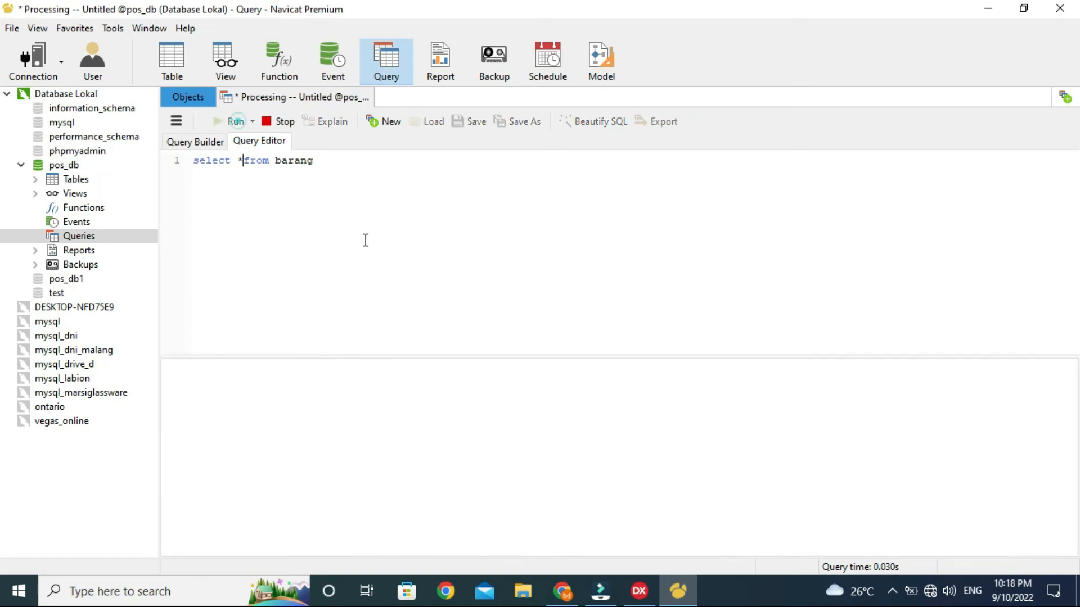
click(343, 162)
Step: Add where kode=10 to the query, then change the condition to LIKE
text(wh)
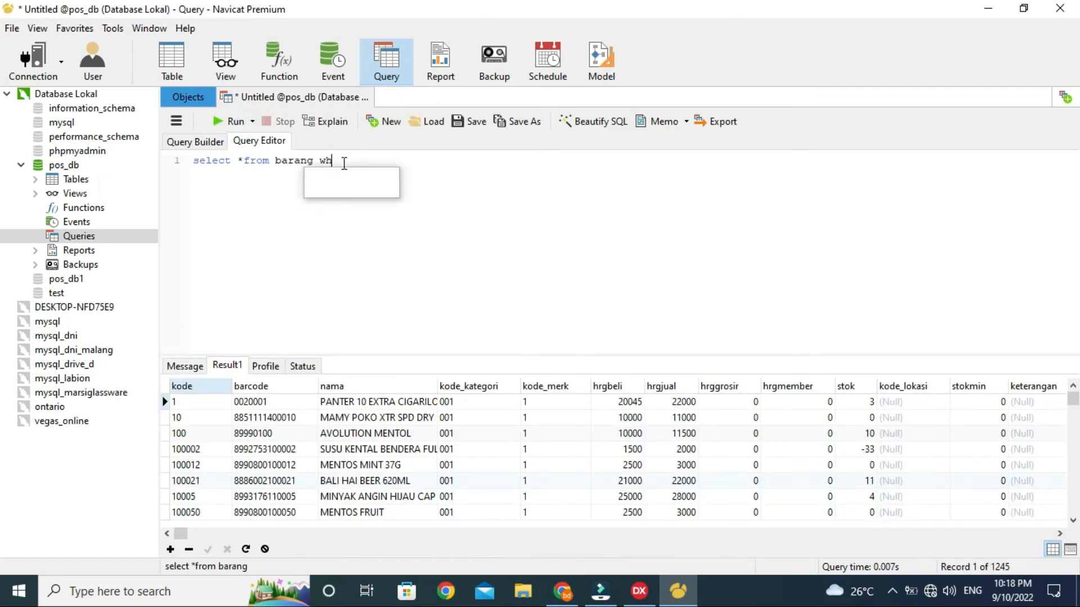
text(ere kode=10)
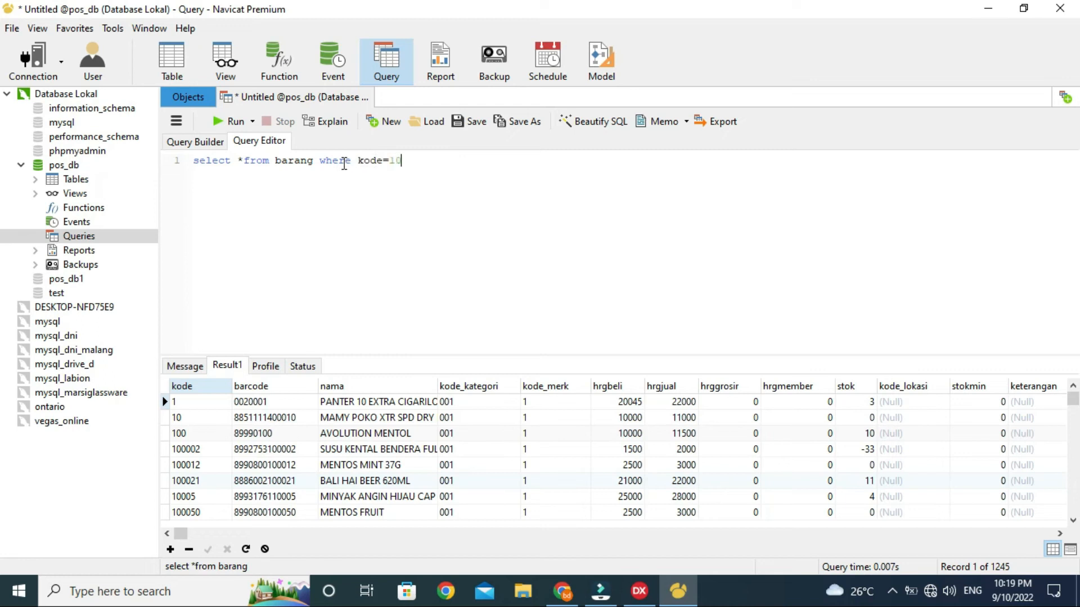
click(231, 122)
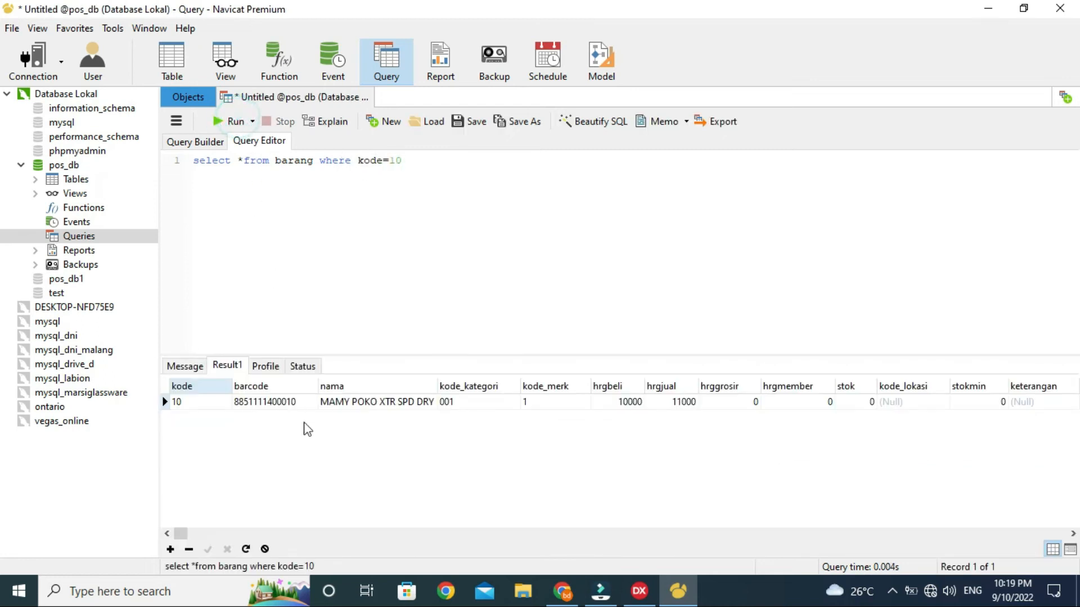
click(383, 161)
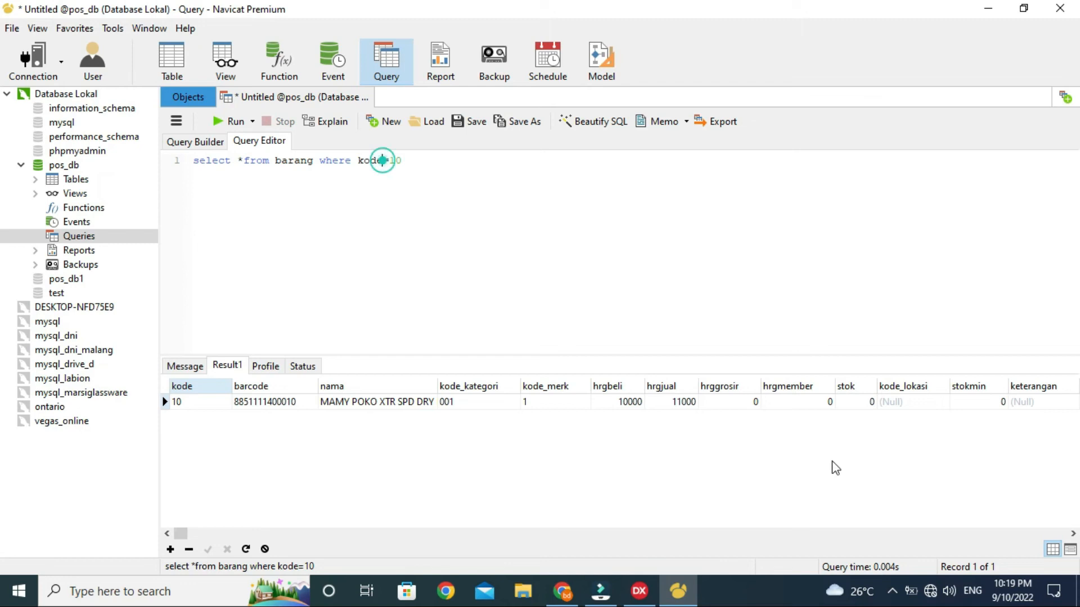
key(Delete)
text(like 10%)
click(236, 121)
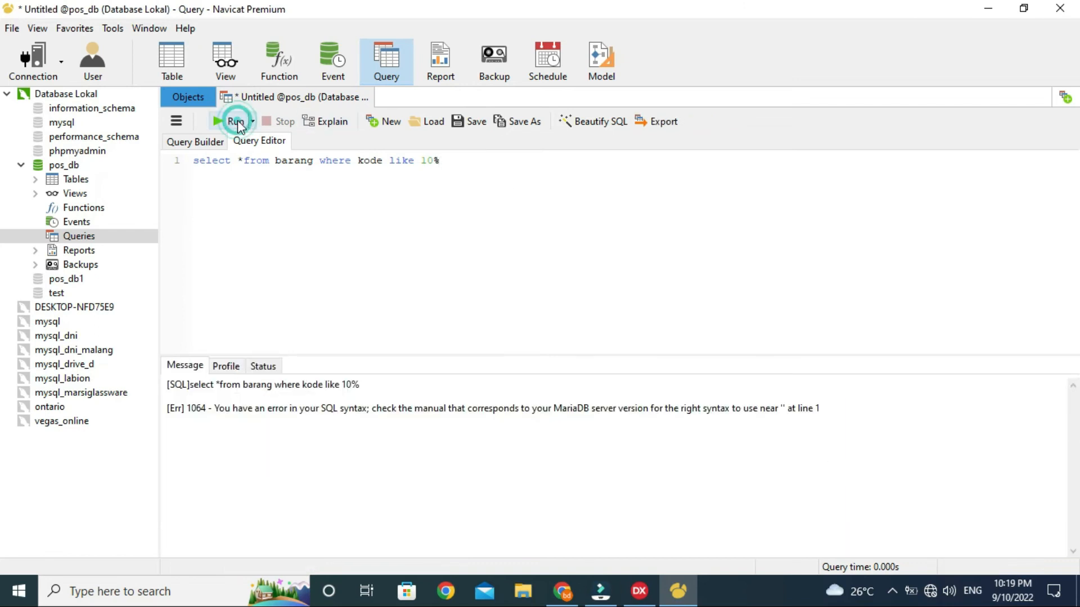
Step: Quote the pattern as '10%', rerun, and browse the 22 matching records
click(420, 161)
text(;)
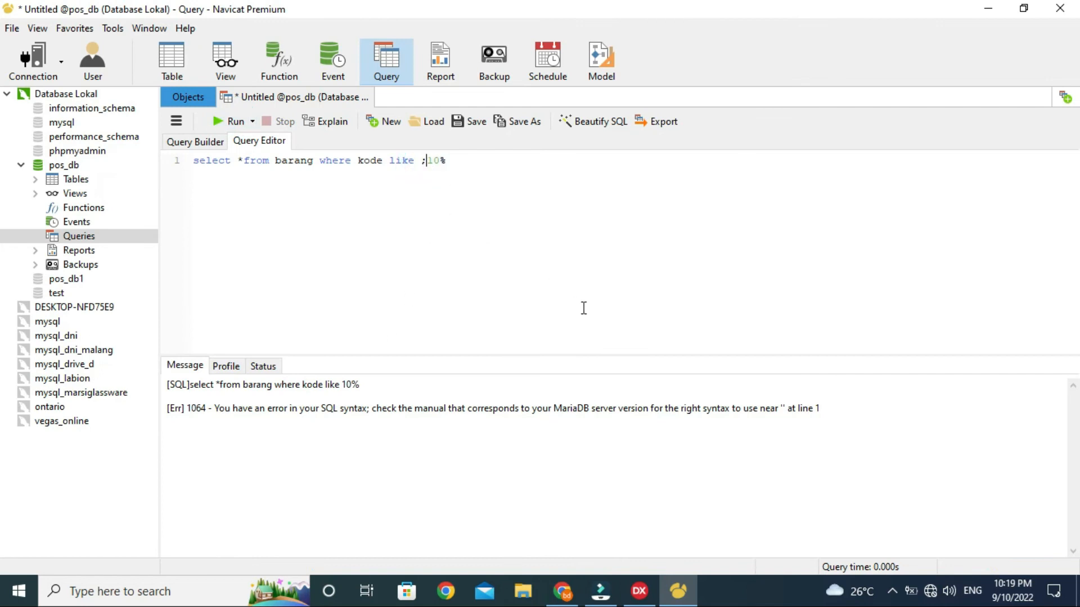
key(BackSpace)
text(')
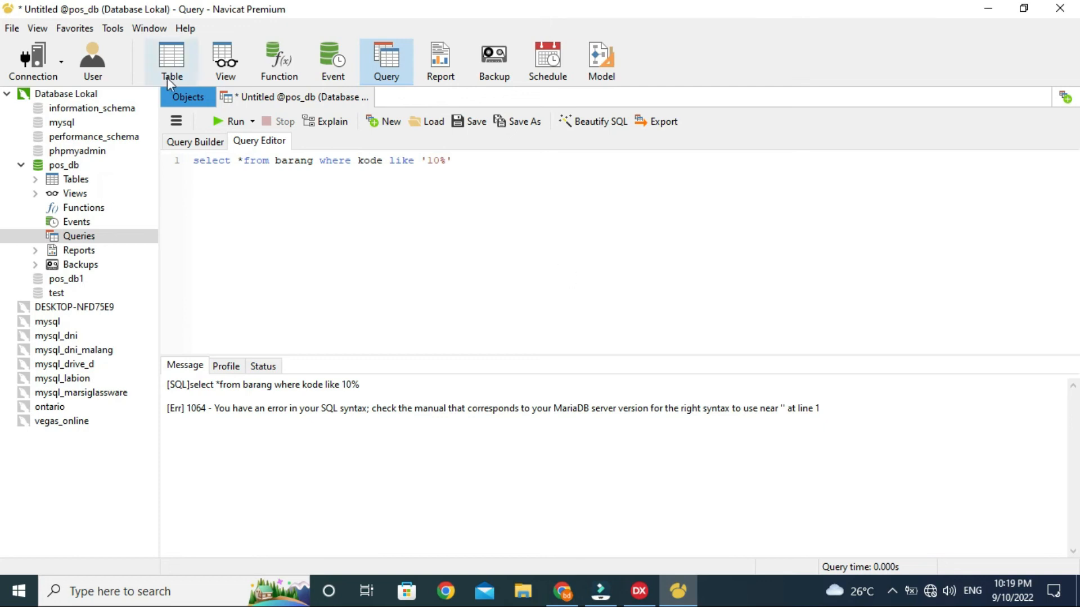
click(222, 124)
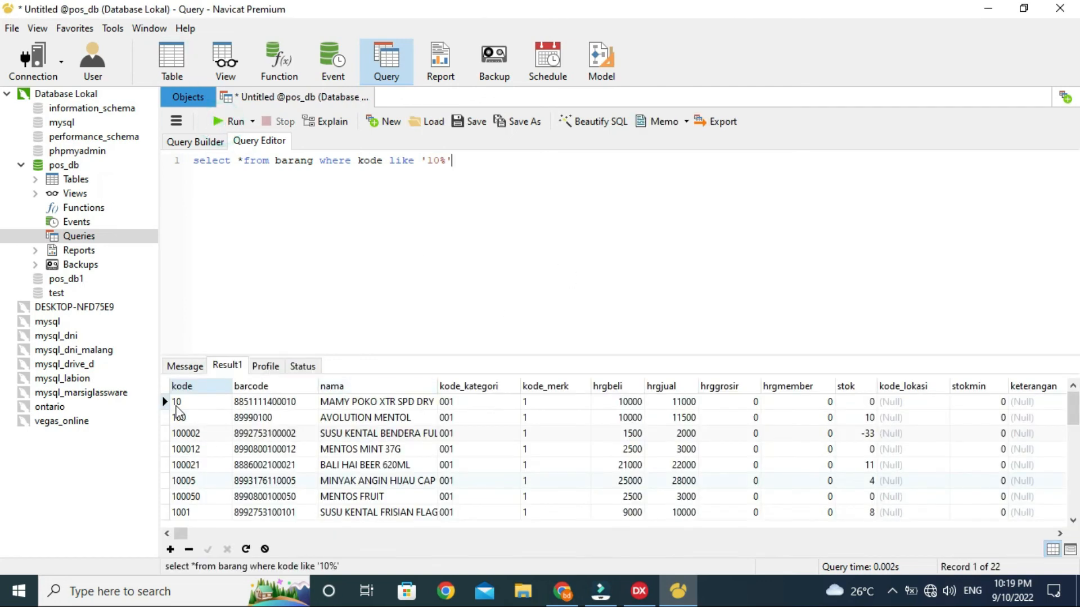
click(184, 450)
key(Down)
key(Down)
key(Down)
key(Down)
key(Down)
key(Down)
key(Down)
key(Down)
key(Down)
key(Down)
key(Down)
key(Down)
key(Down)
key(Down)
key(Down)
key(Down)
key(Down)
key(Down)
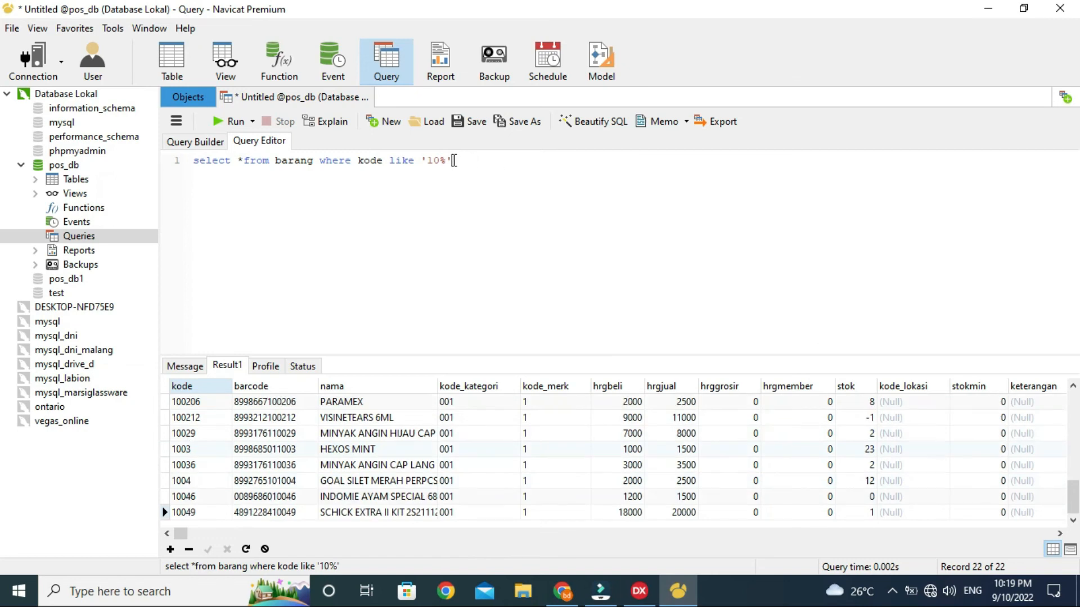
click(381, 160)
Step: Replace * with sum(stok) to total stock for kode like '10%'
click(244, 160)
key(BackSpace)
text(sum(stok))
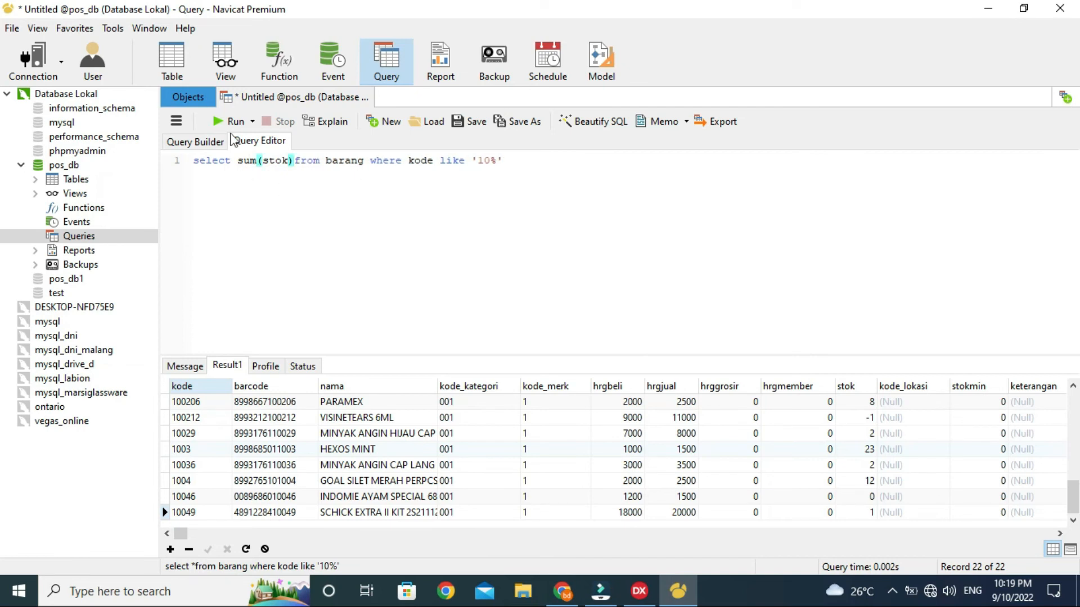
click(222, 123)
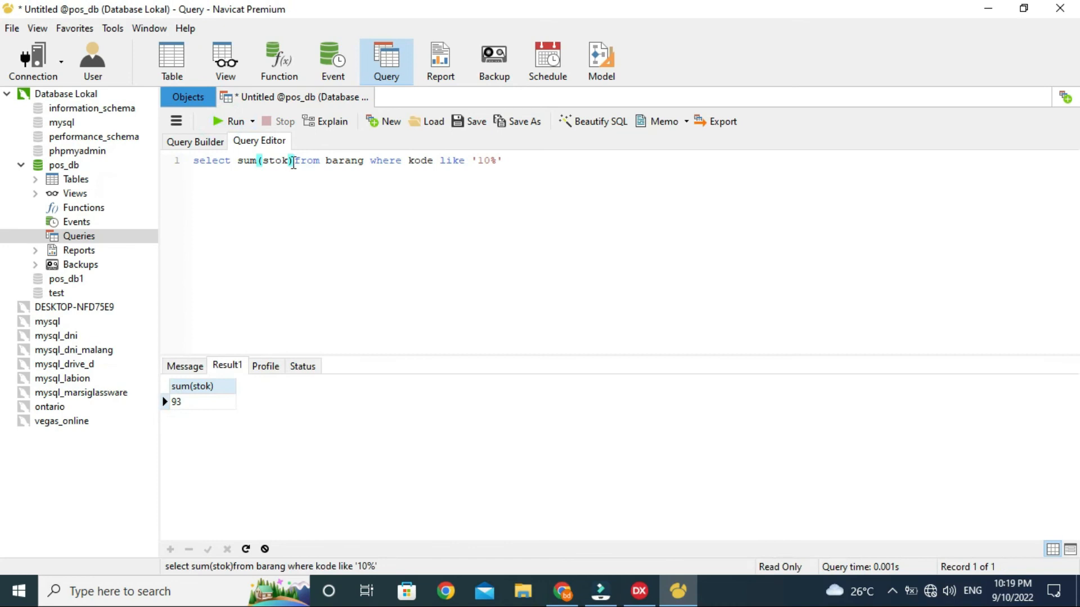
Step: Restore *, drop the WHERE clause, and run with order by kode
drag(292, 163, 238, 159)
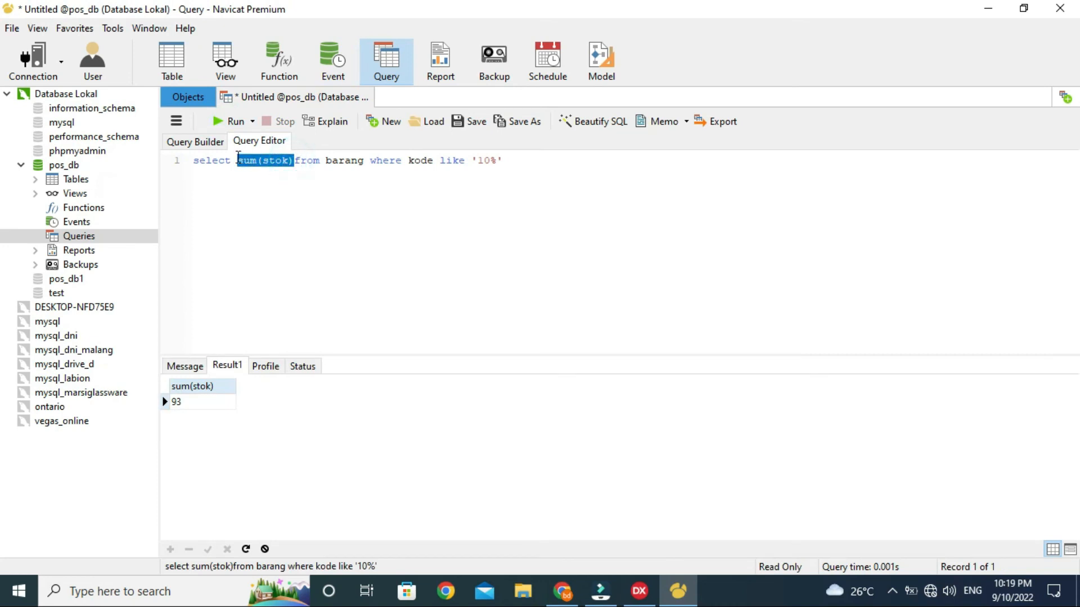
key(BackSpace)
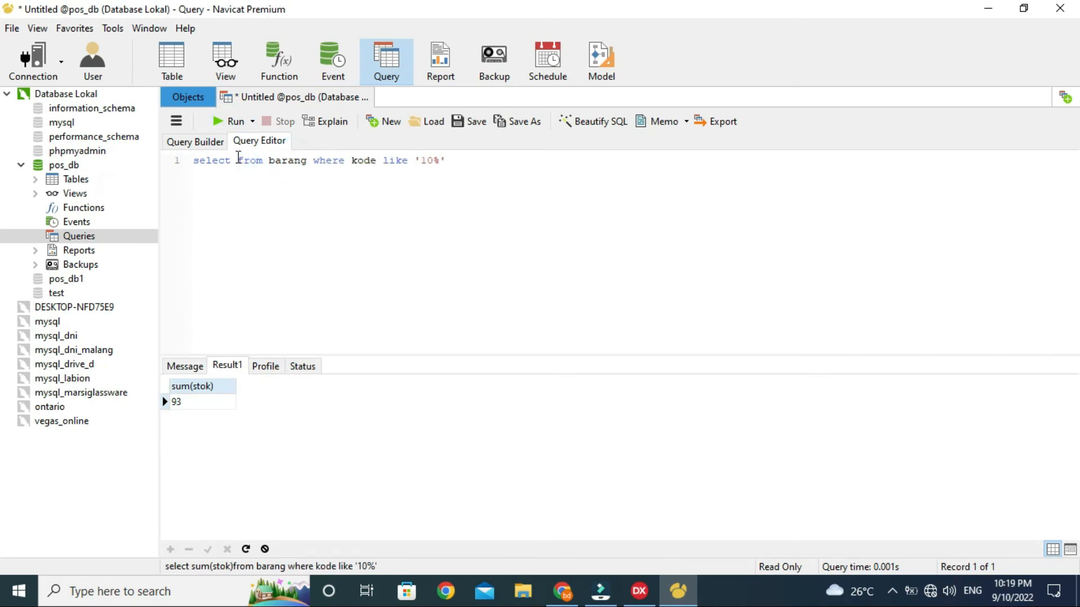
text(*)
click(473, 161)
key(BackSpace)
key(BackSpace)
key(BackSpace)
key(BackSpace)
key(BackSpace)
key(BackSpace)
key(BackSpace)
key(BackSpace)
key(BackSpace)
key(BackSpace)
key(BackSpace)
key(BackSpace)
key(BackSpace)
key(BackSpace)
key(BackSpace)
key(BackSpace)
key(BackSpace)
key(BackSpace)
key(BackSpace)
key(BackSpace)
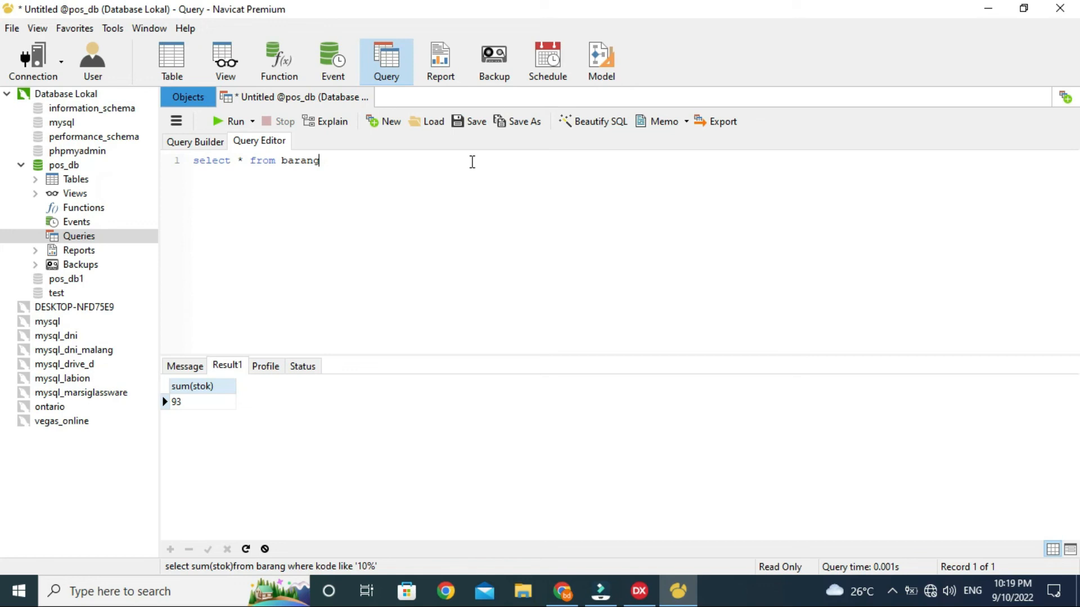
text(order by kode)
click(233, 120)
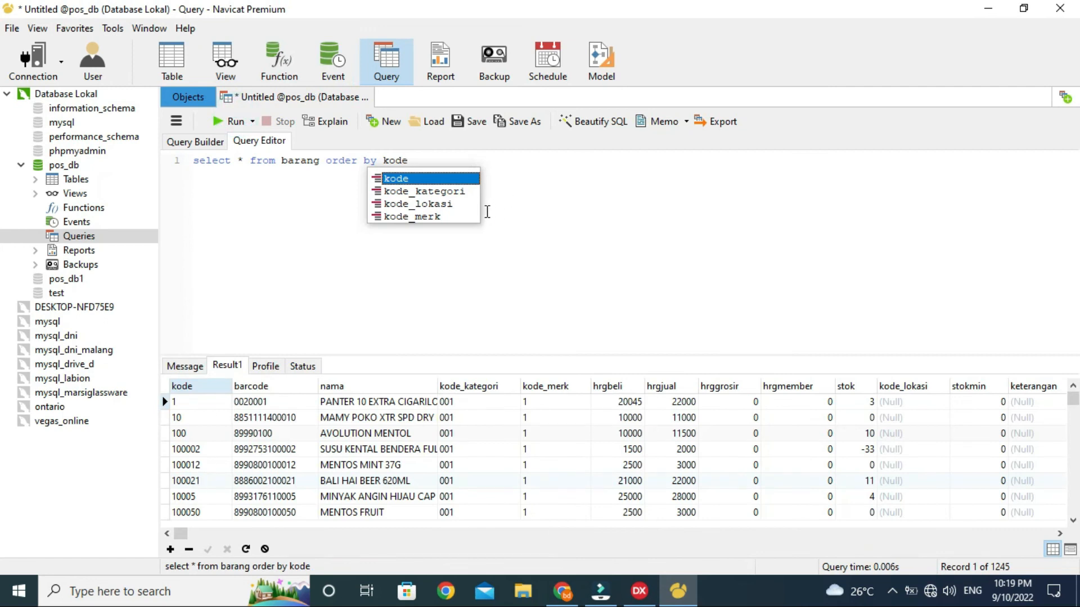
Step: Rerun the sort as order by kode asc, then as desc
click(508, 205)
text(as)
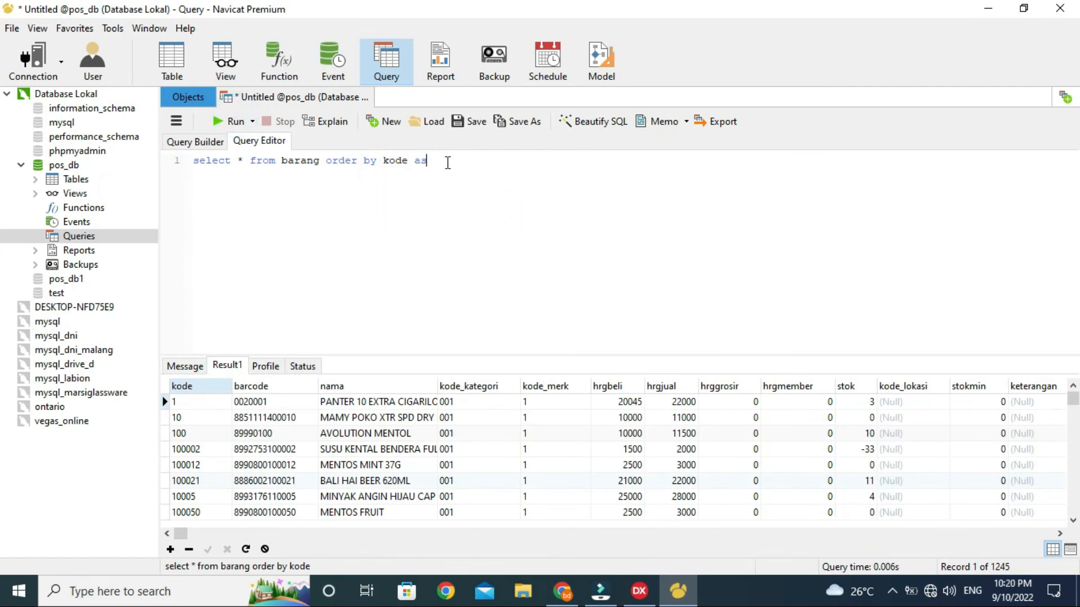
text(c)
click(392, 250)
click(230, 123)
key(BackSpace)
key(BackSpace)
key(BackSpace)
text(desc)
click(231, 122)
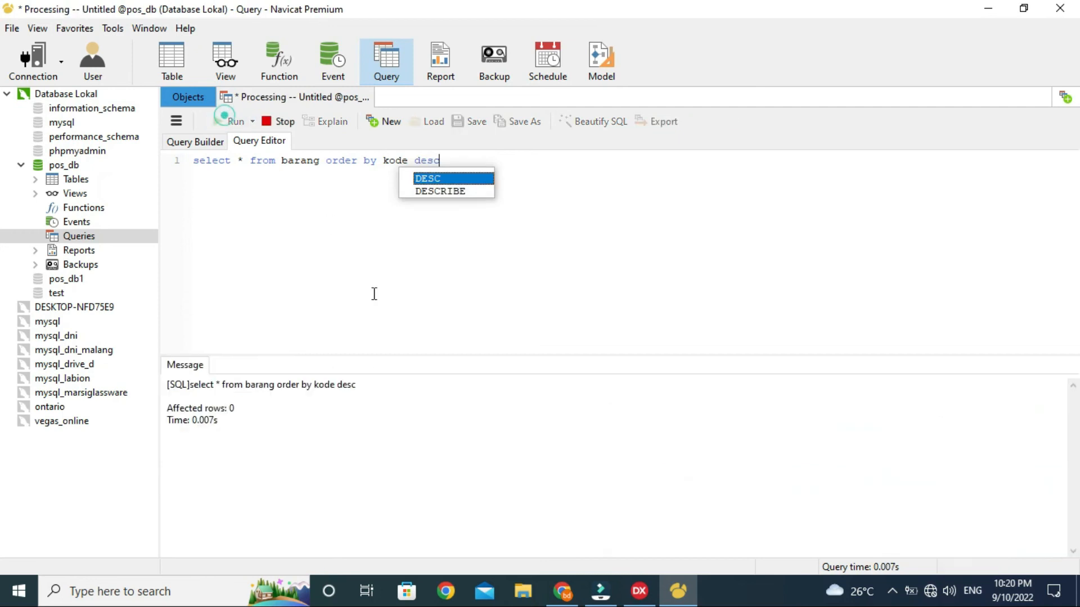
click(448, 293)
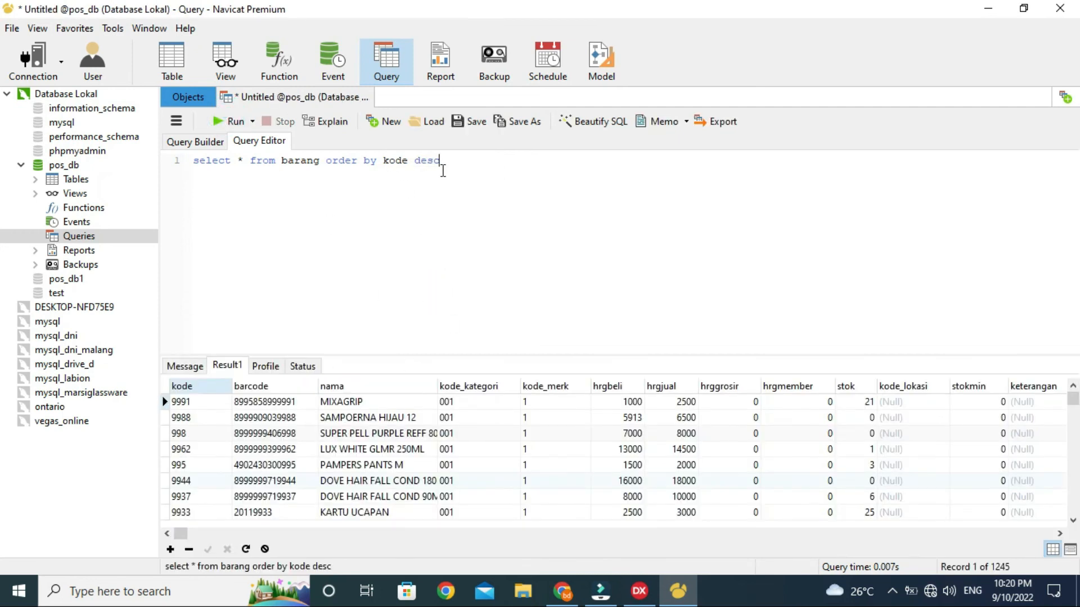
drag(448, 158, 2, 168)
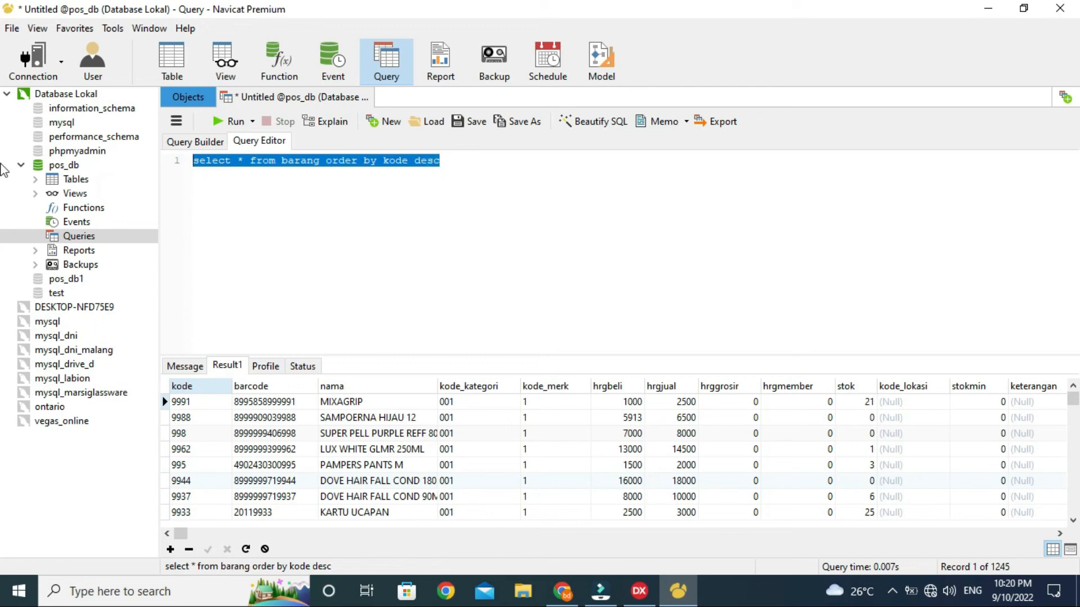
Step: Run update barang set kode='10-1' where kode='10';
text(update)
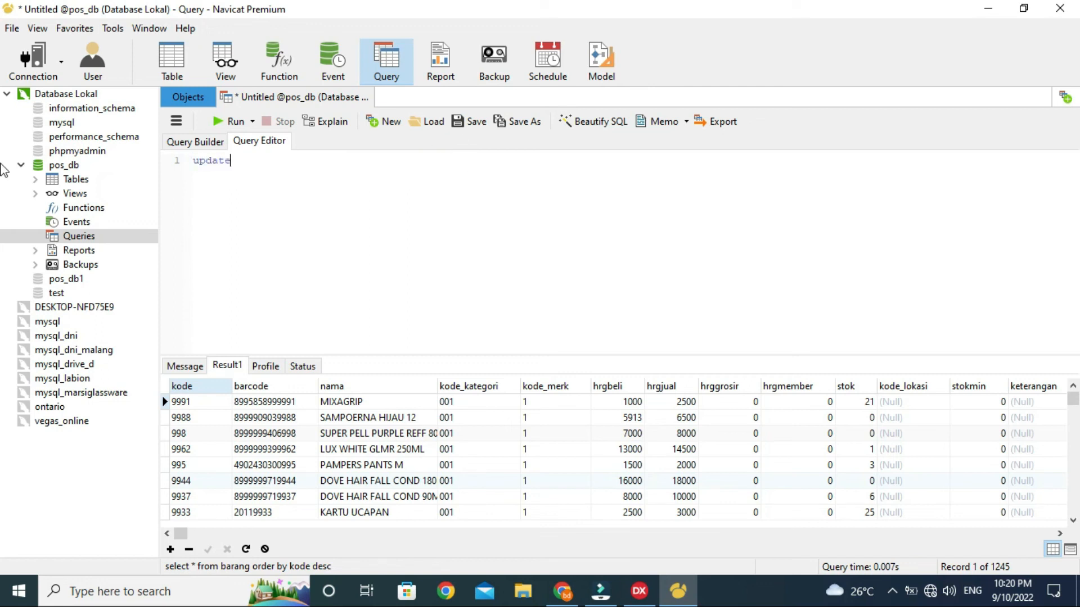
text( barang set kode)
text(='1)
key(BackSpace)
key(BackSpace)
text(0-1' where kode='10';)
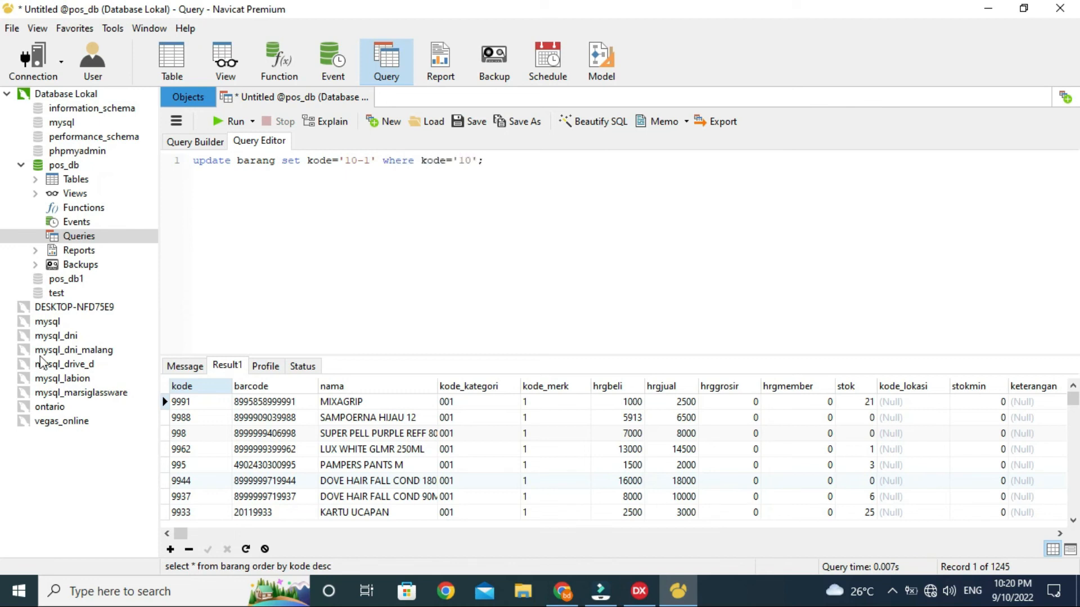
click(239, 125)
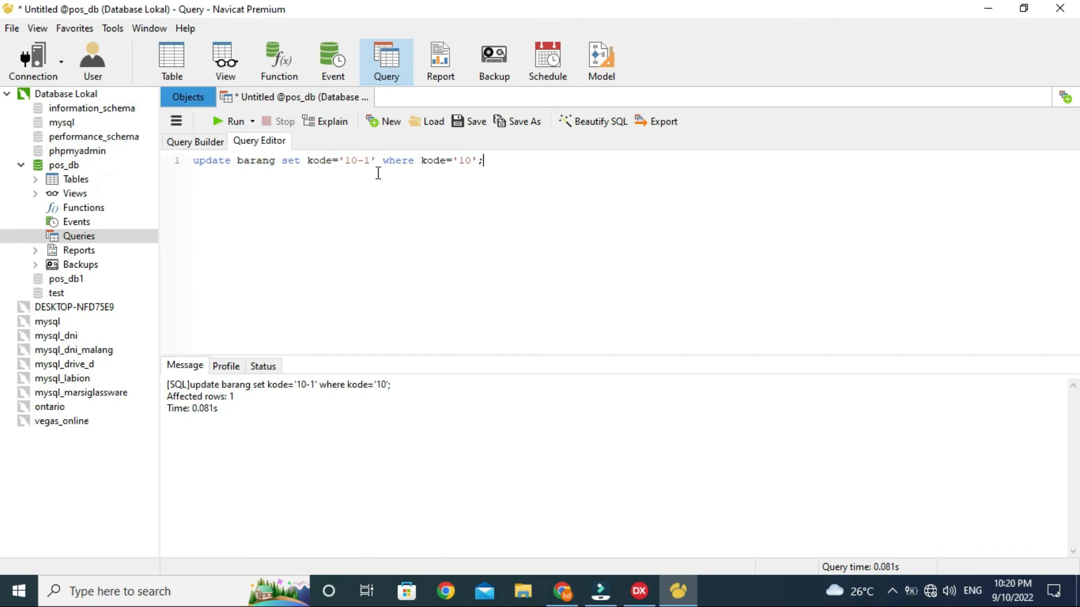
Step: Look up the changed row with select * from barang where kode='10-1'
drag(374, 158, 181, 162)
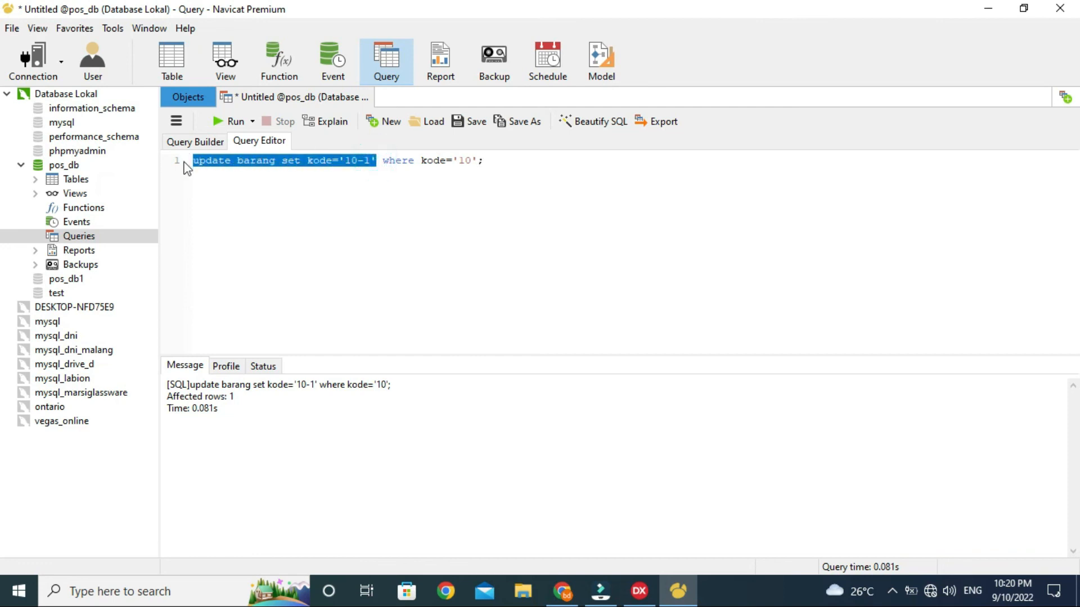
text(select )
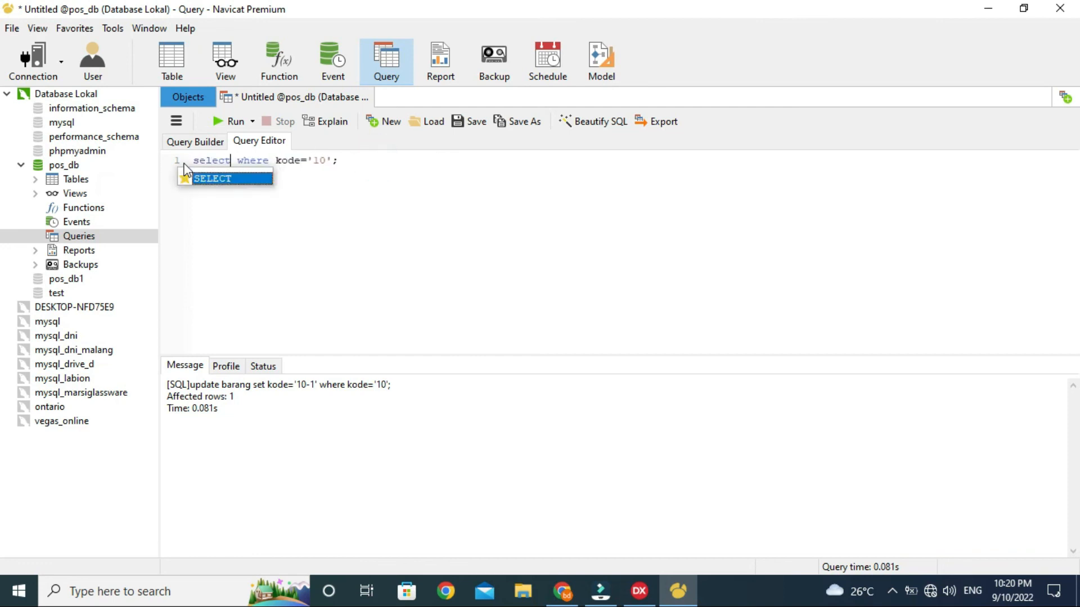
text(* from )
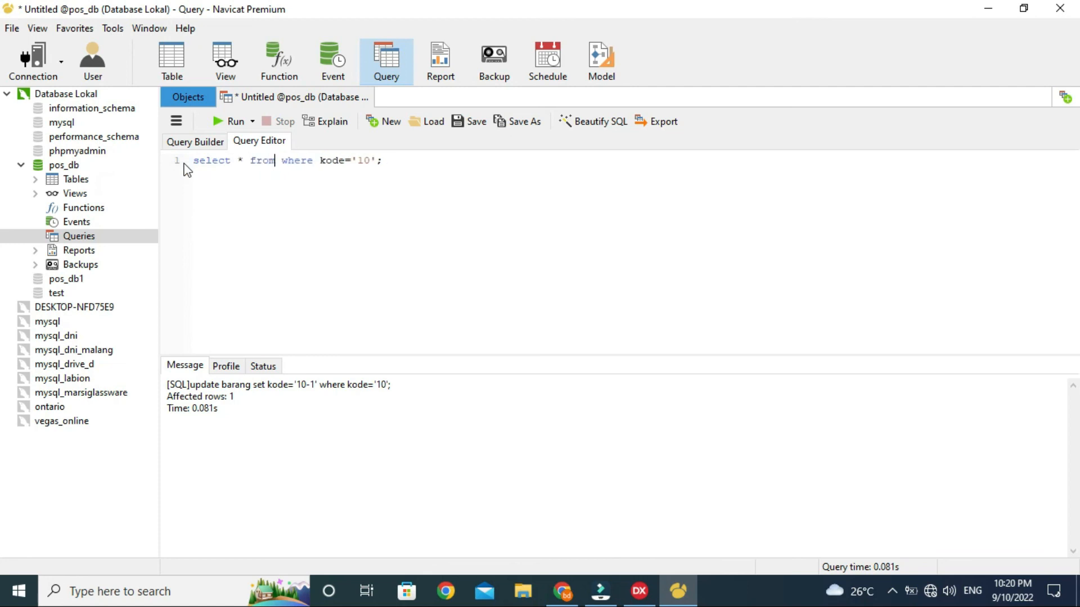
text(barang)
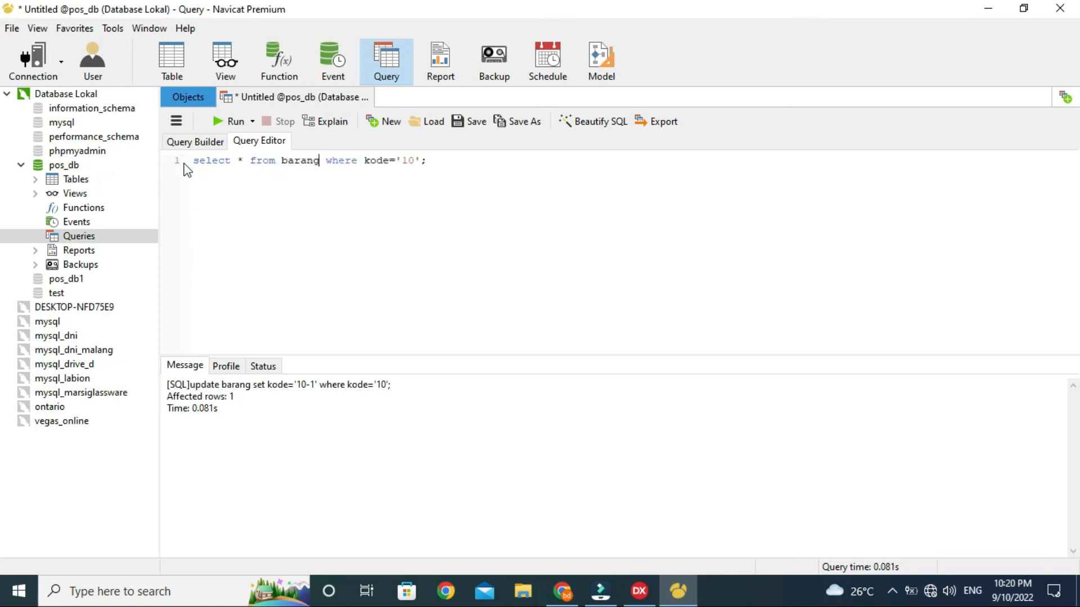
click(424, 202)
click(416, 161)
text(-1)
click(239, 123)
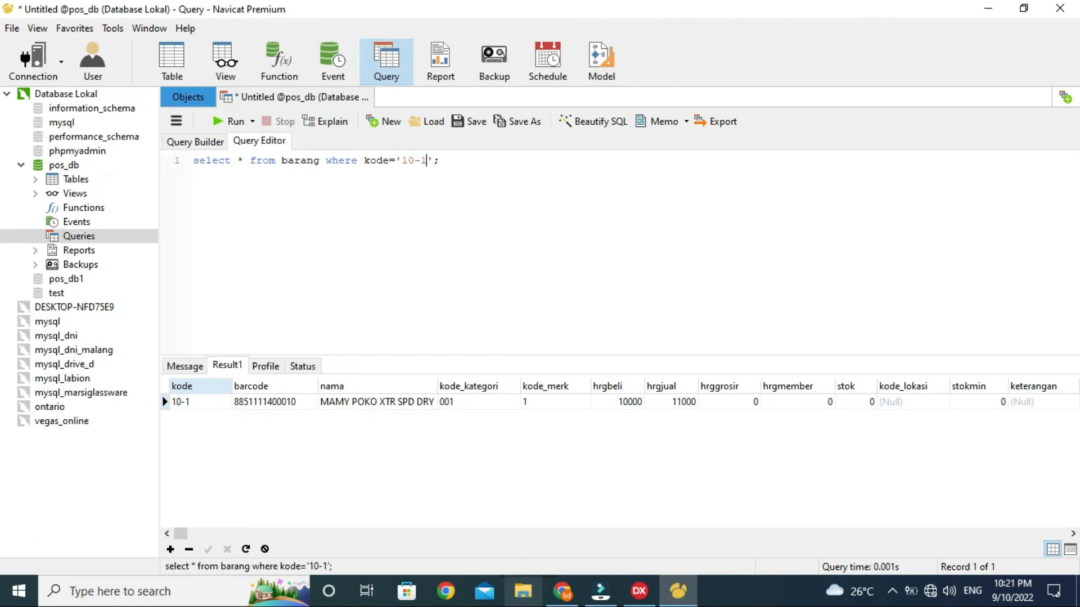
Step: Delete the barang row with kode '10-1', adding the missing FROM after the failed run
click(459, 152)
drag(460, 160, 14, 104)
text(selcet)
key(BackSpace)
key(BackSpace)
key(BackSpace)
key(BackSpace)
key(BackSpace)
key(BackSpace)
text(delete )
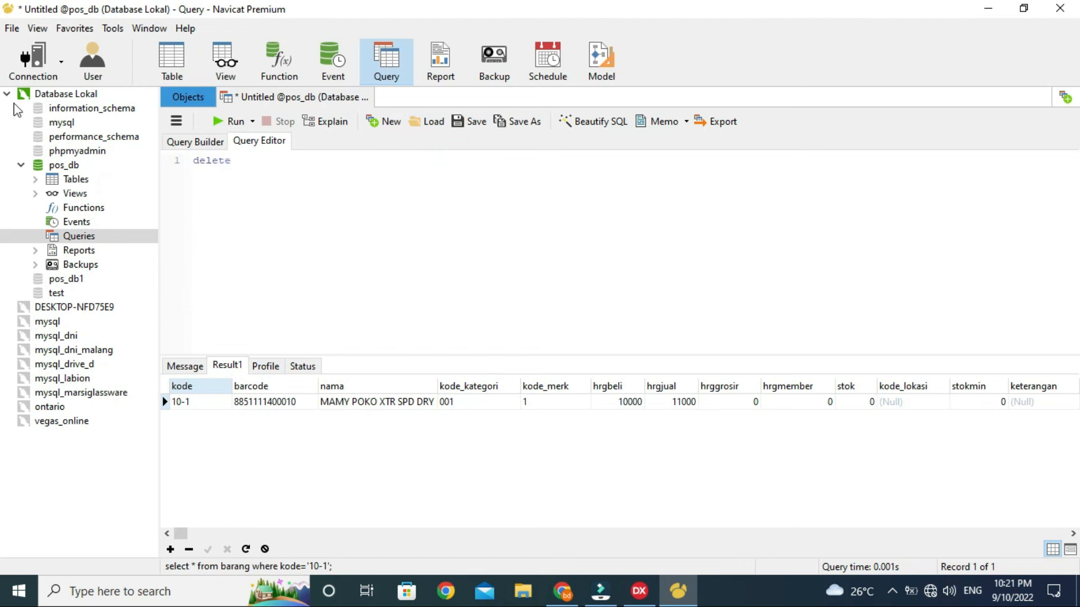
text(barang where kode='10-1';)
click(234, 121)
click(235, 160)
text(from)
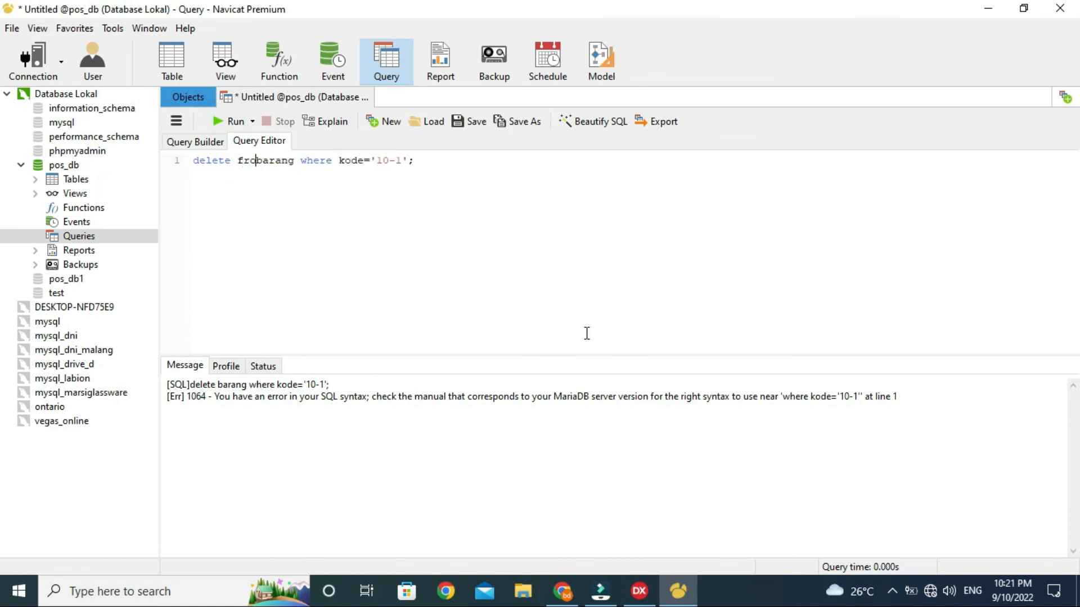
click(236, 122)
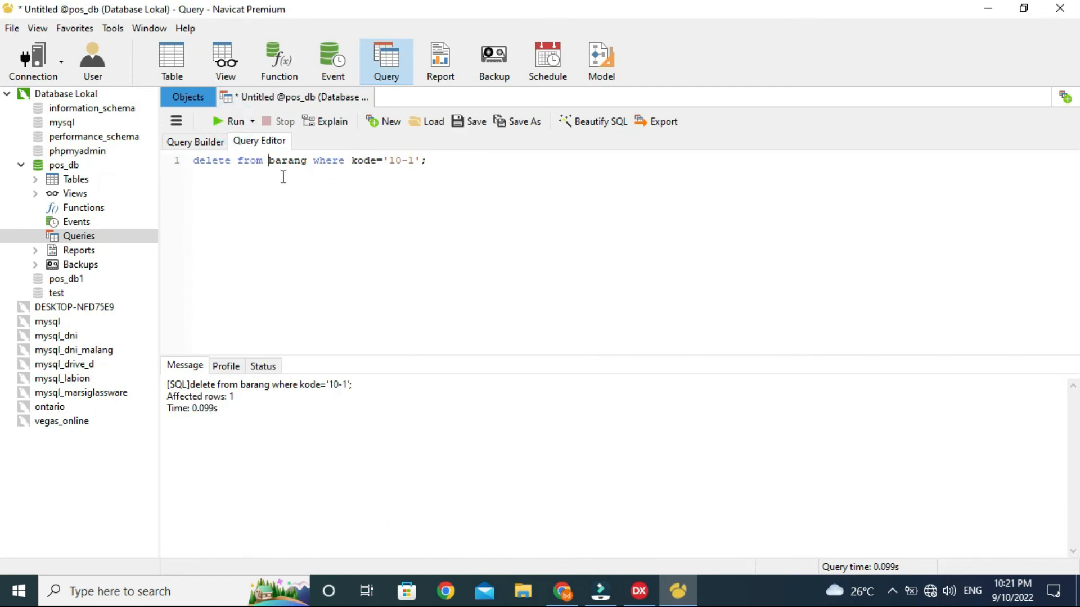
Step: Rerun select * from barang where kode='10-1' to confirm no record, then show Objects
drag(262, 160, 178, 159)
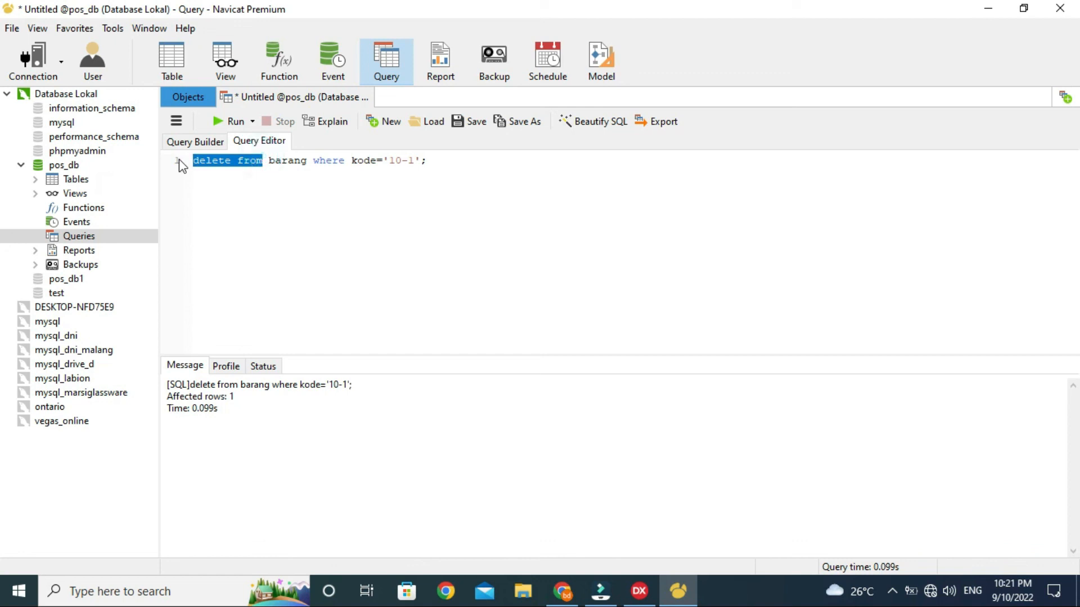
text(select *)
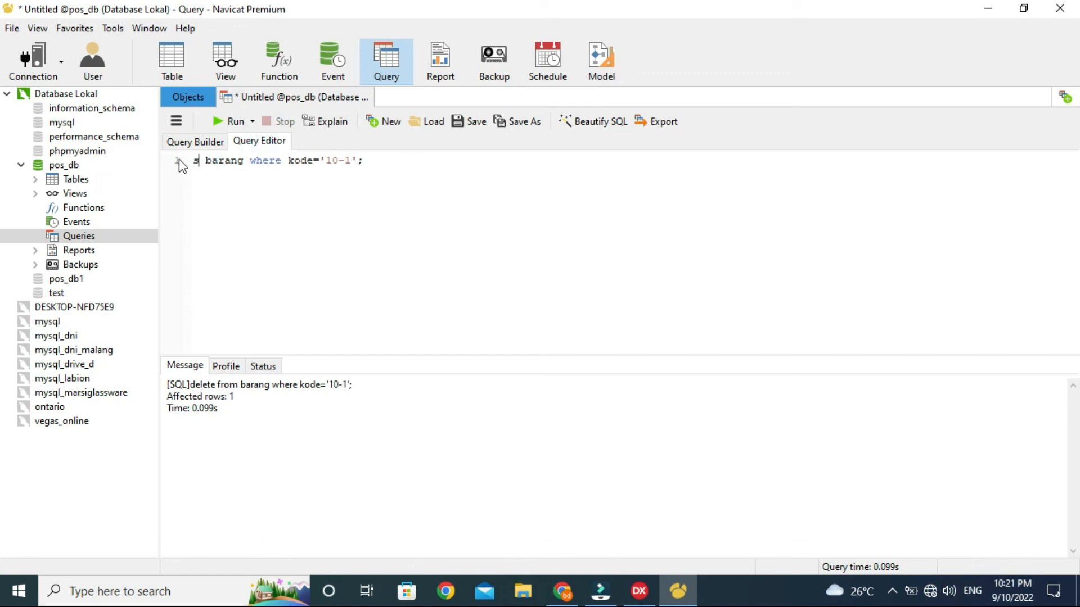
text( from)
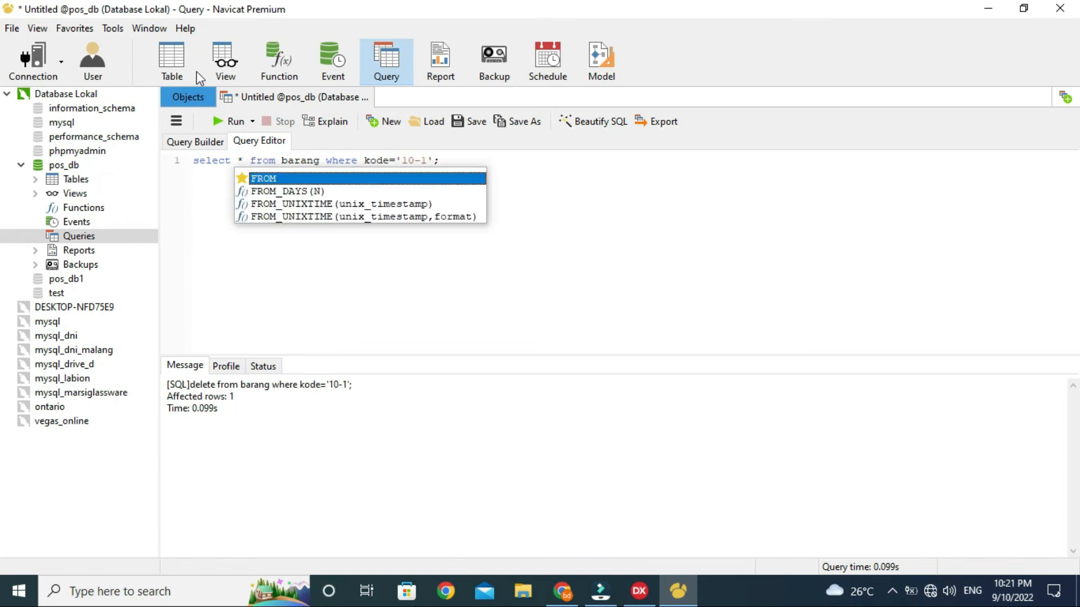
click(211, 214)
click(231, 120)
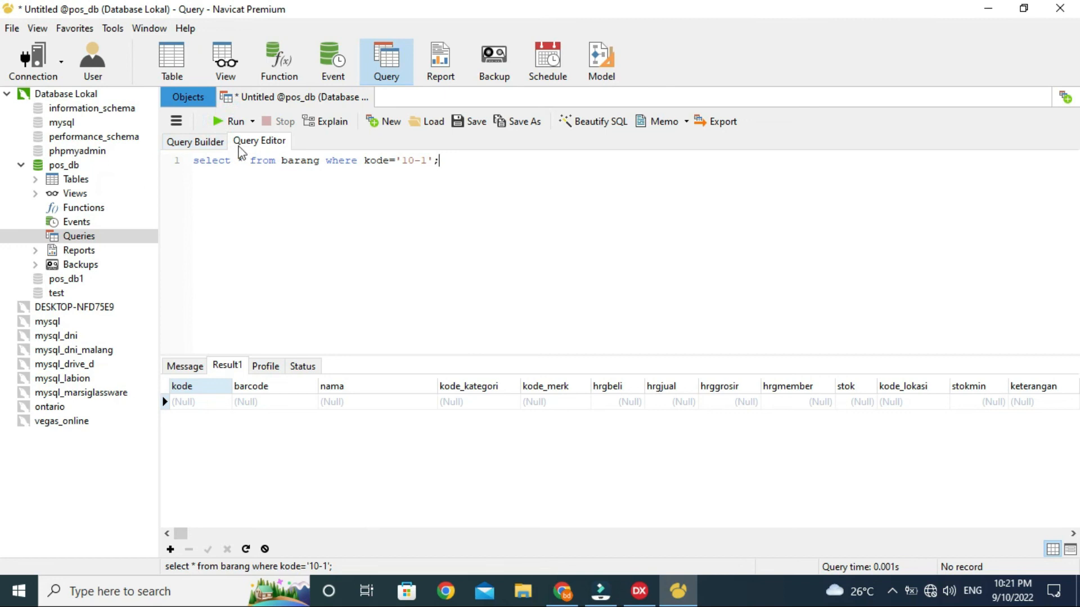
triple_click(444, 160)
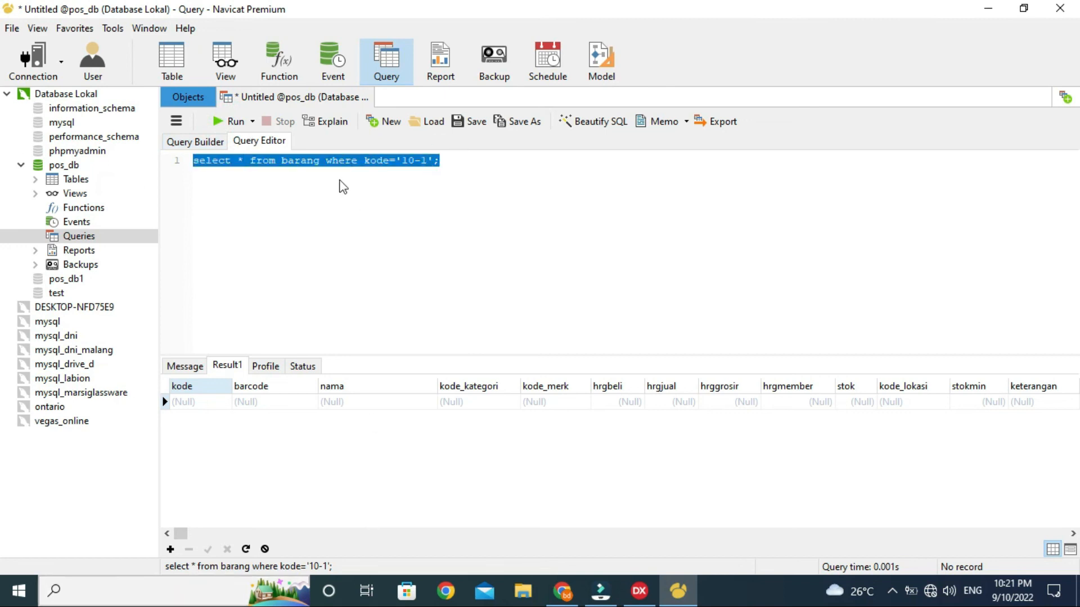
click(183, 97)
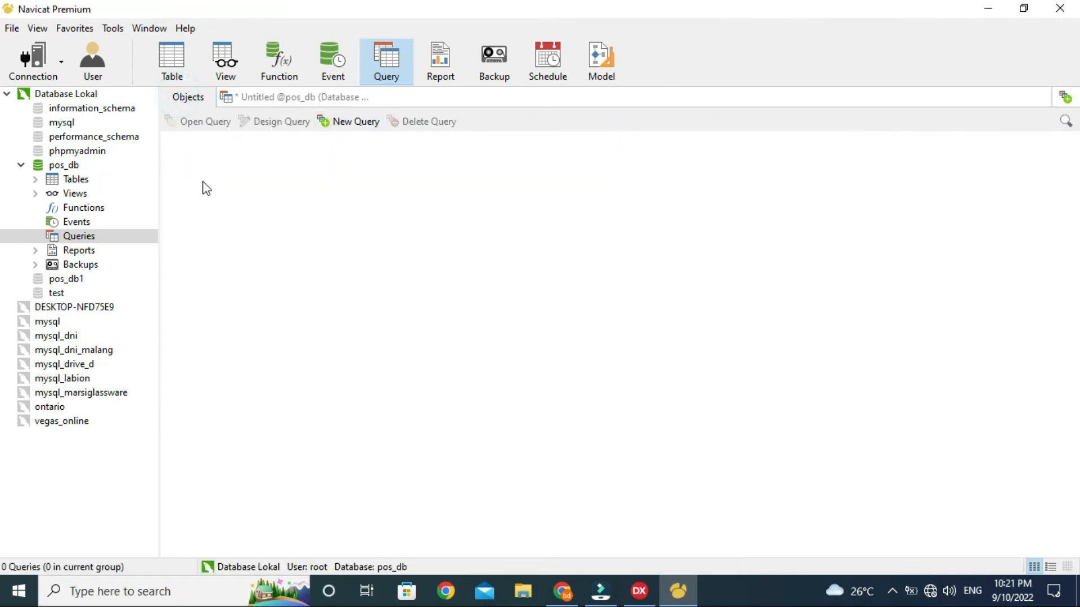
Step: Return to the Untitled query tab, then exit Navicat Premium
click(242, 97)
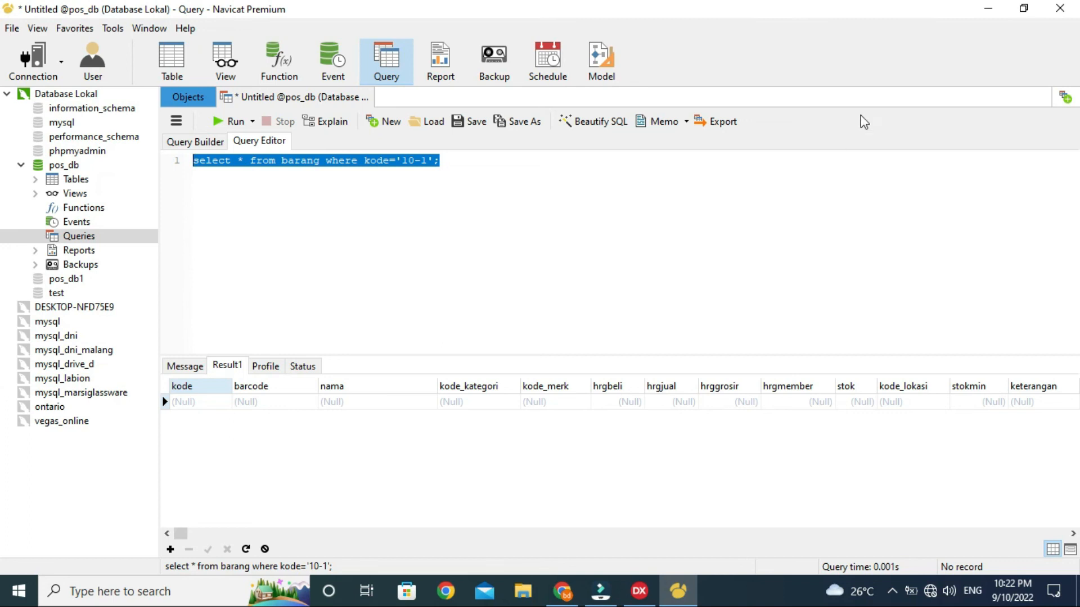
click(1057, 7)
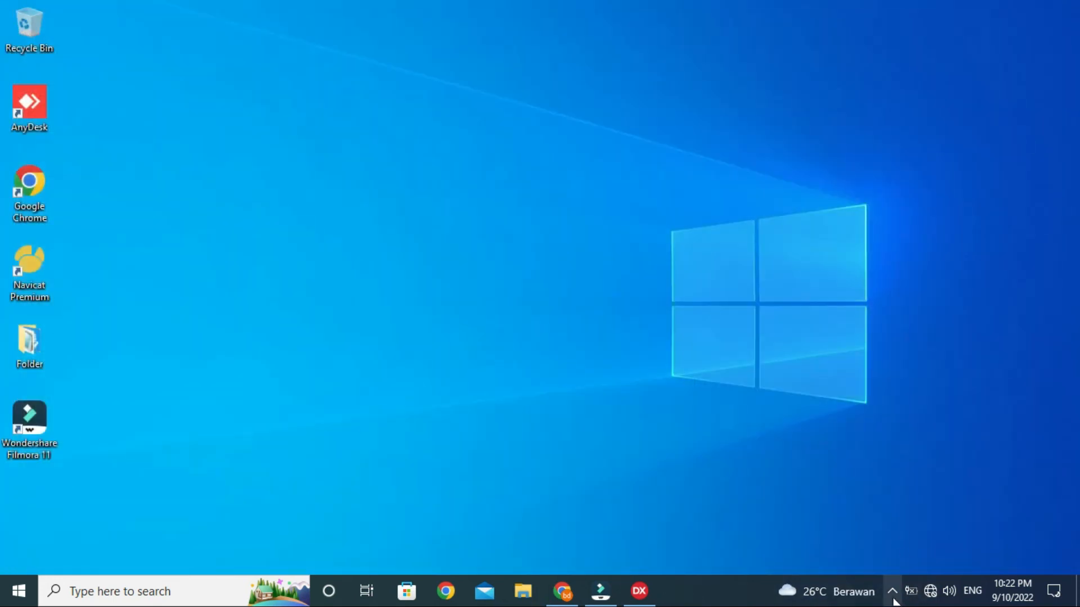